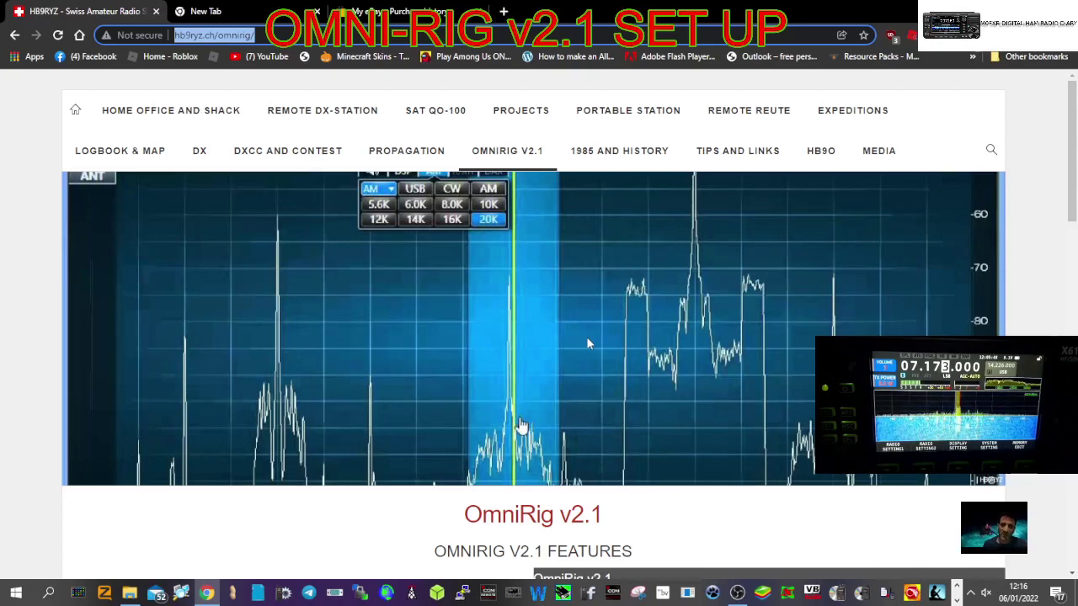
# Step: Read through the OmniRig v2.1 features, news and development notes on the hb9ryz.ch page
pyautogui.scroll(-3, 807, 333)
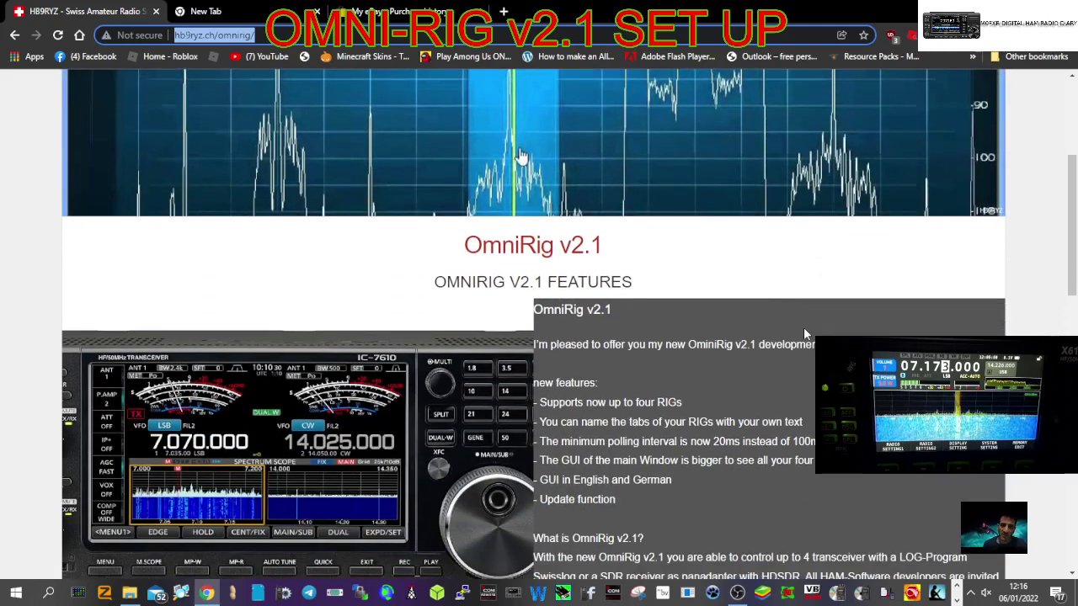
pyautogui.scroll(-1, 804, 334)
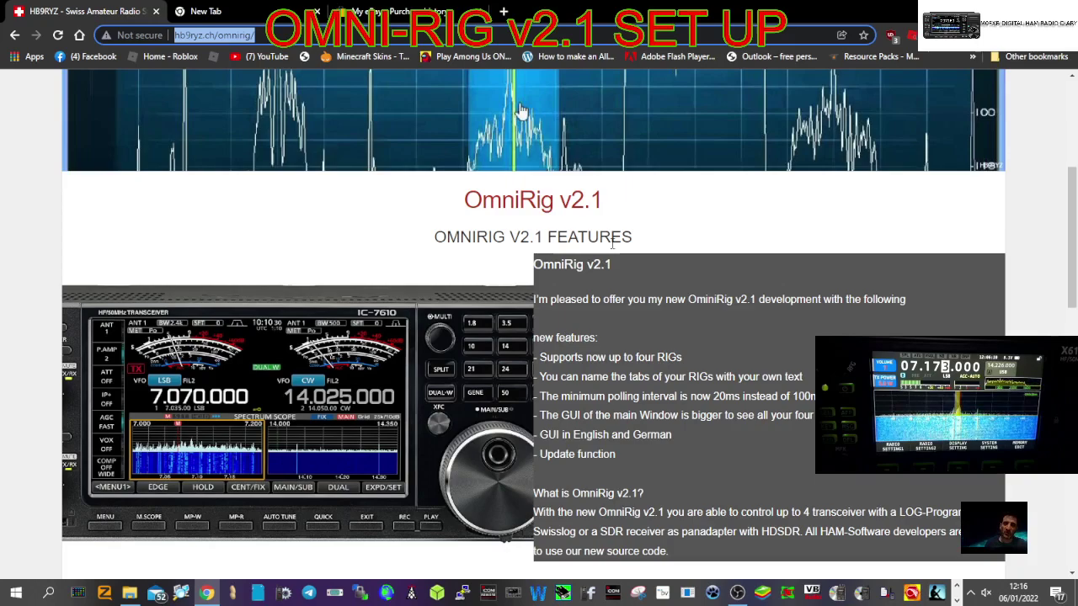
pyautogui.click(939, 208)
pyautogui.scroll(-2, 907, 243)
pyautogui.scroll(2, 880, 287)
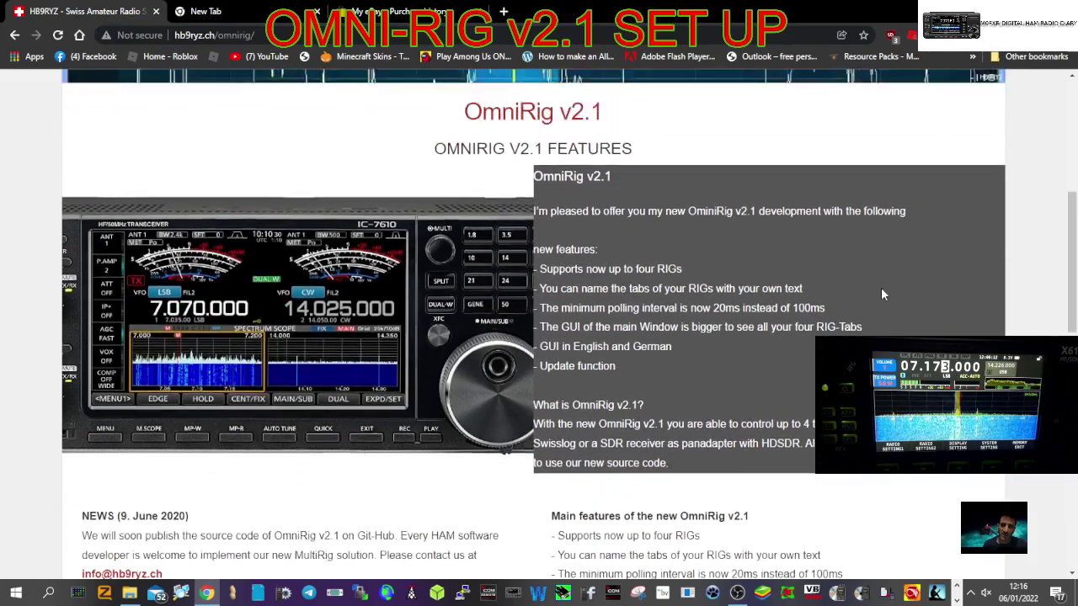
pyautogui.scroll(-4, 865, 293)
pyautogui.scroll(-1, 872, 307)
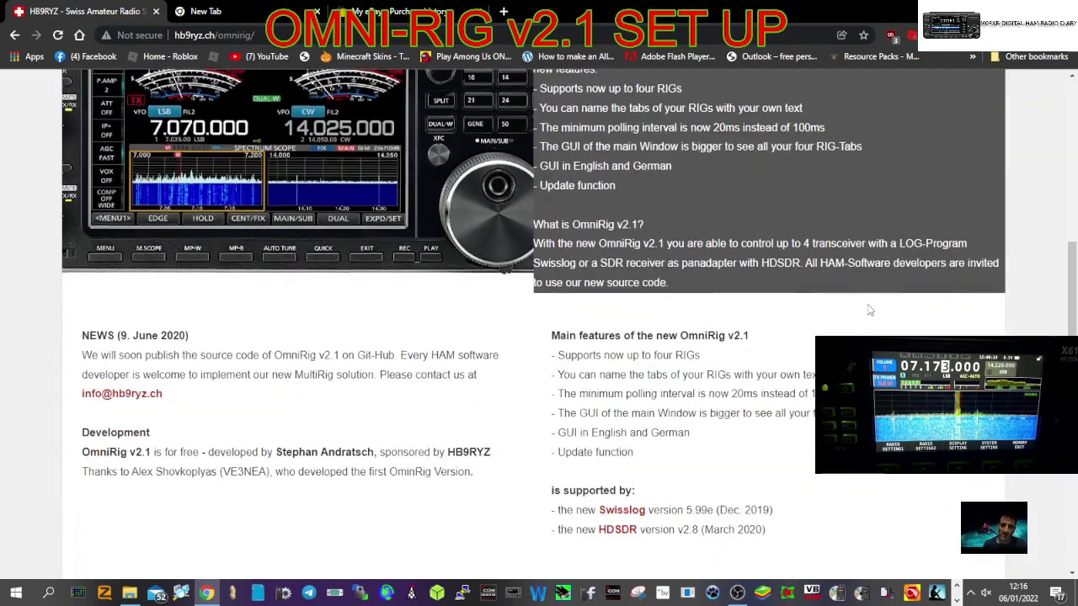
pyautogui.scroll(2, 864, 302)
pyautogui.scroll(-1, 865, 302)
pyautogui.scroll(1, 863, 309)
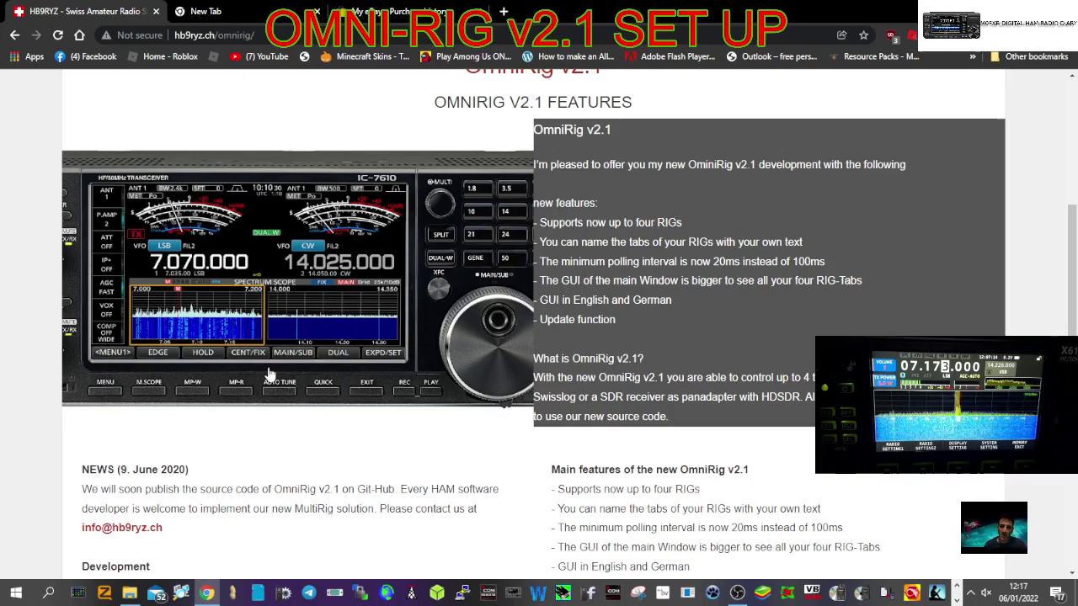
pyautogui.scroll(-2, 392, 285)
pyautogui.scroll(3, 464, 332)
pyautogui.scroll(-2, 468, 324)
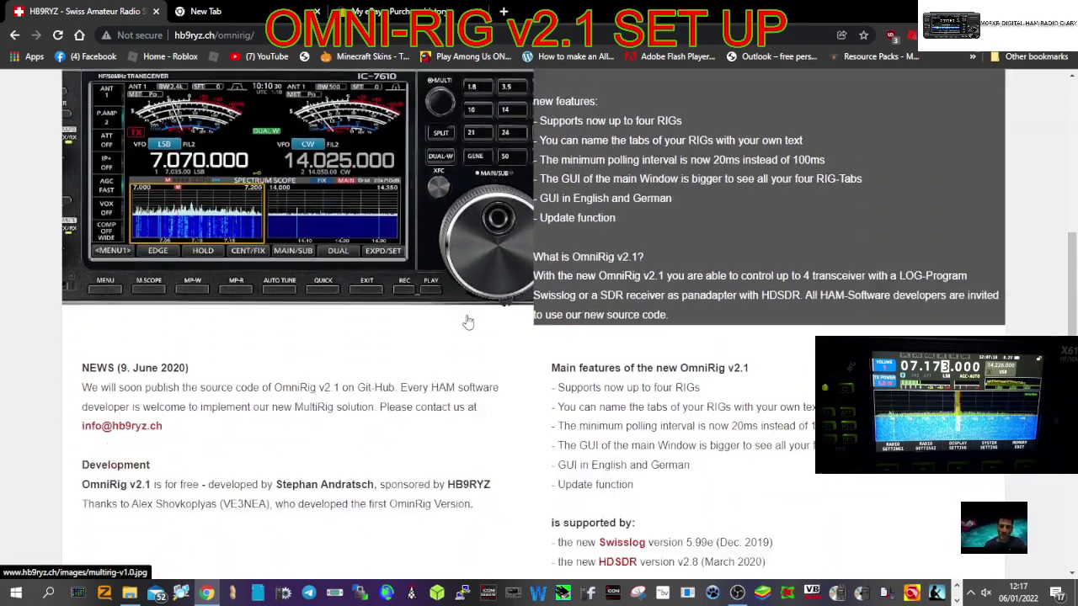
pyautogui.scroll(3, 472, 325)
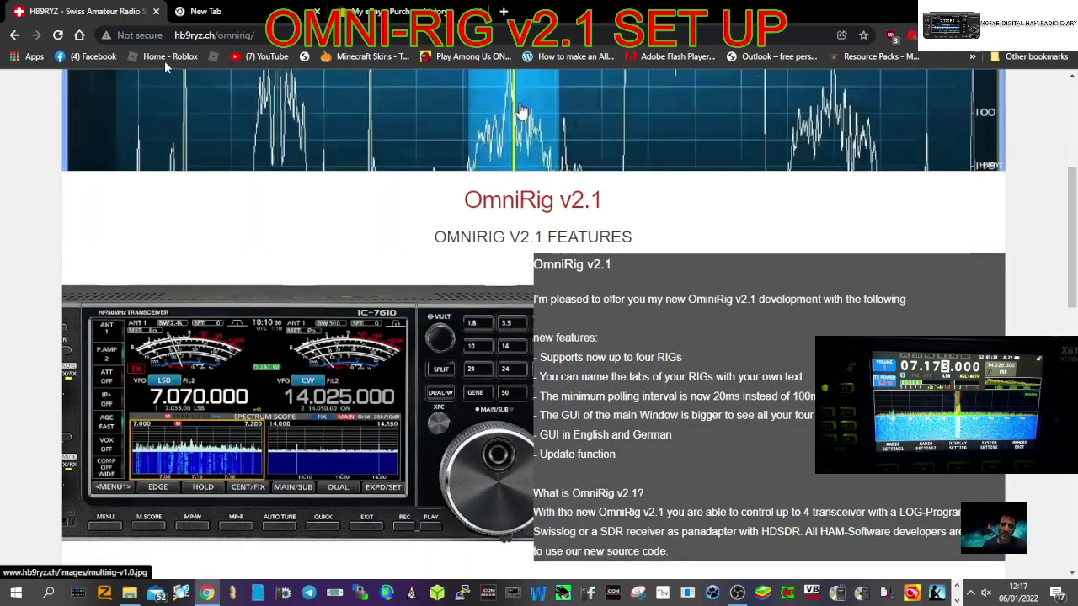
pyautogui.scroll(-2, 431, 271)
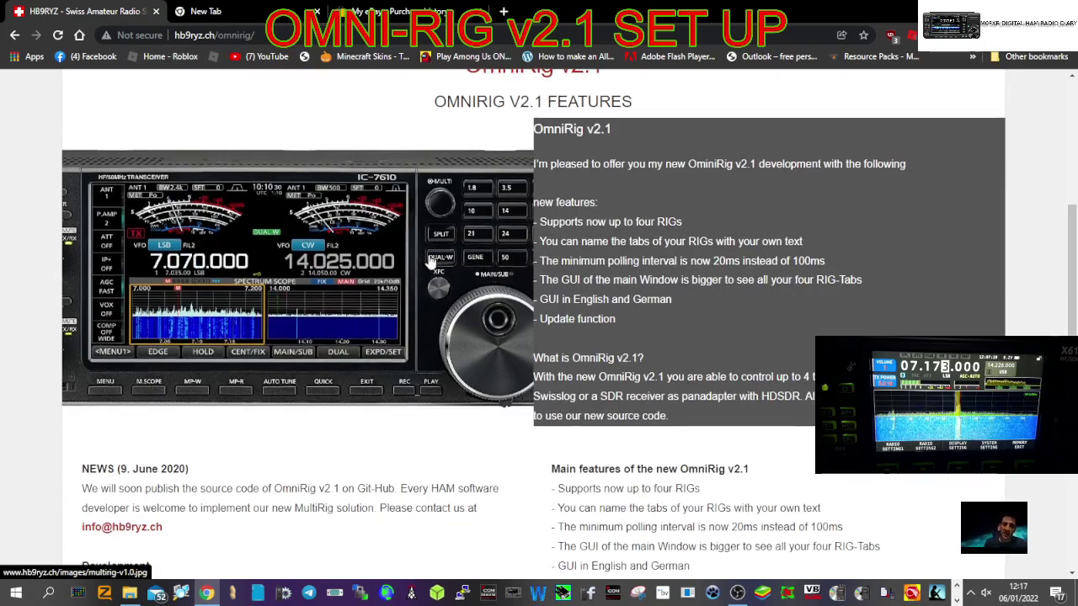
# Step: Download the OmniRig v2.1 installer archive, open it to view its contents, and put the archive window away
pyautogui.scroll(-5, 430, 266)
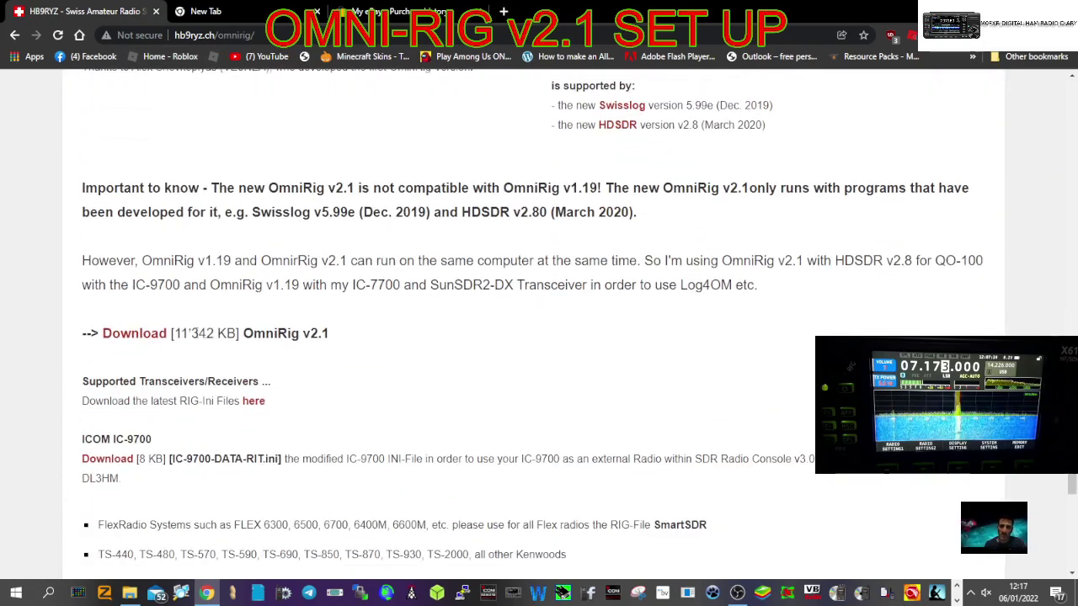
pyautogui.click(147, 336)
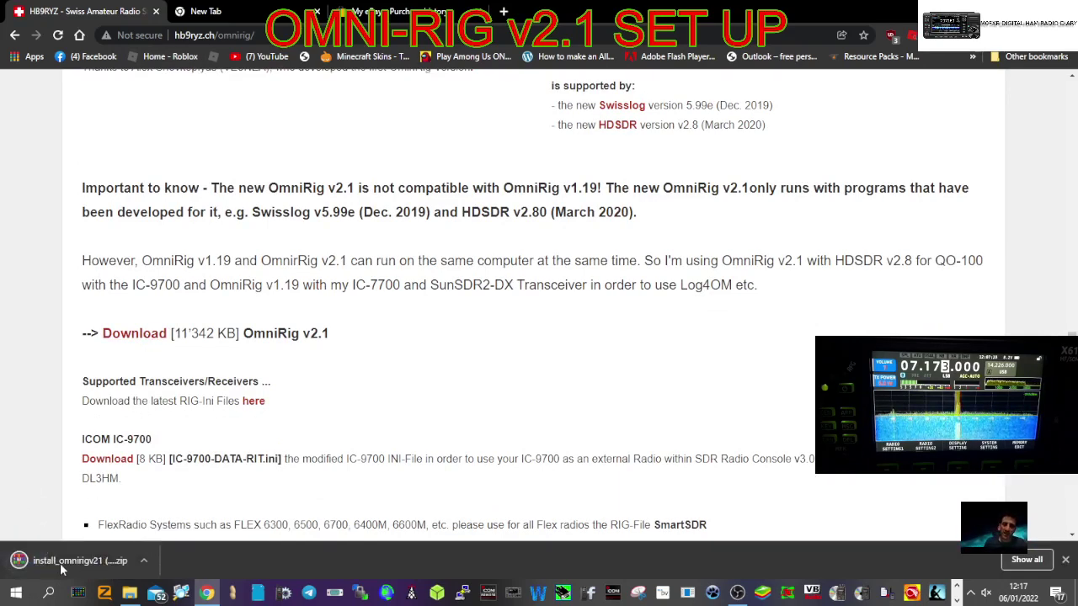
pyautogui.click(64, 566)
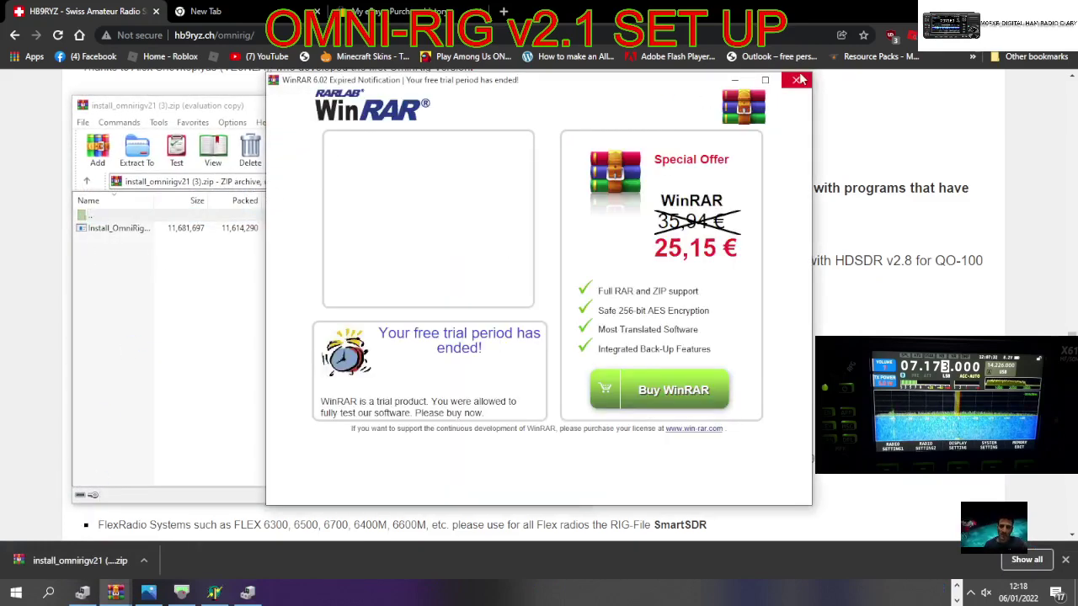
pyautogui.click(797, 80)
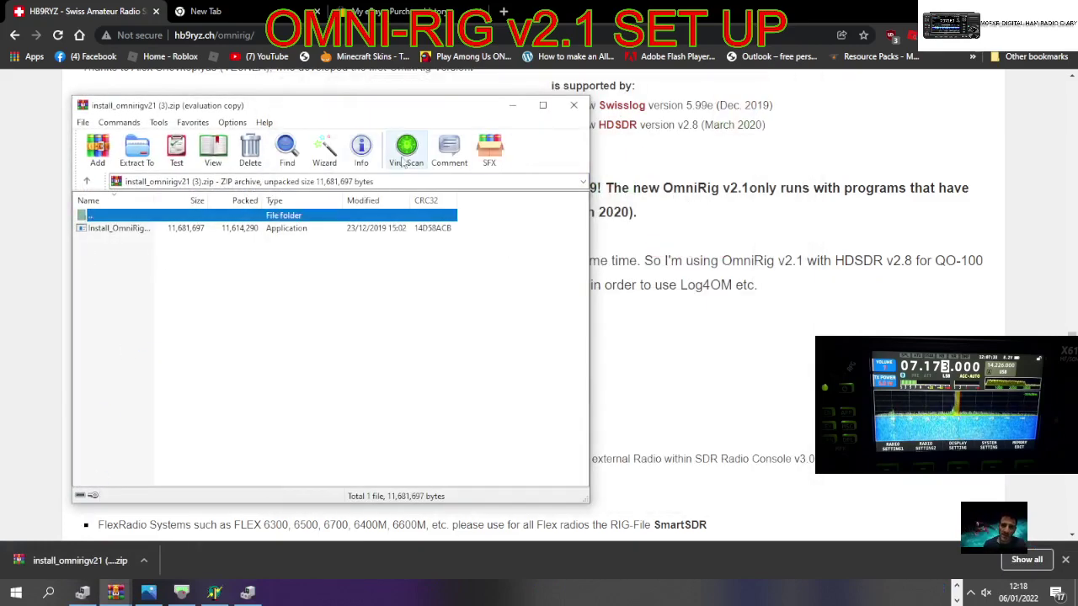
pyautogui.click(514, 108)
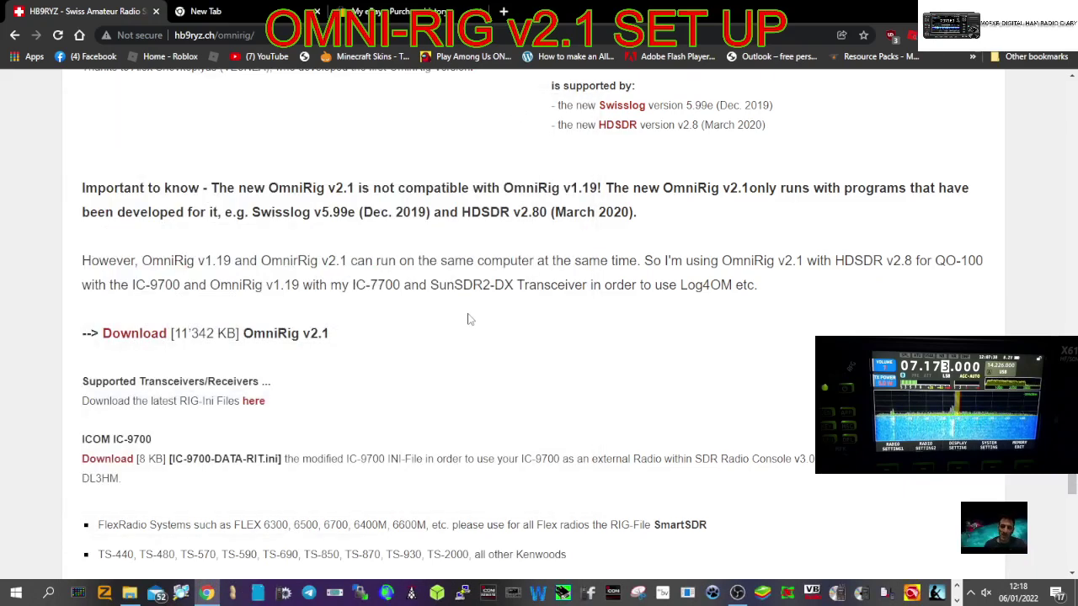
# Step: Download the latest RIG-Ini files archive, open it to view its contents, and close it again
pyautogui.scroll(-1, 469, 319)
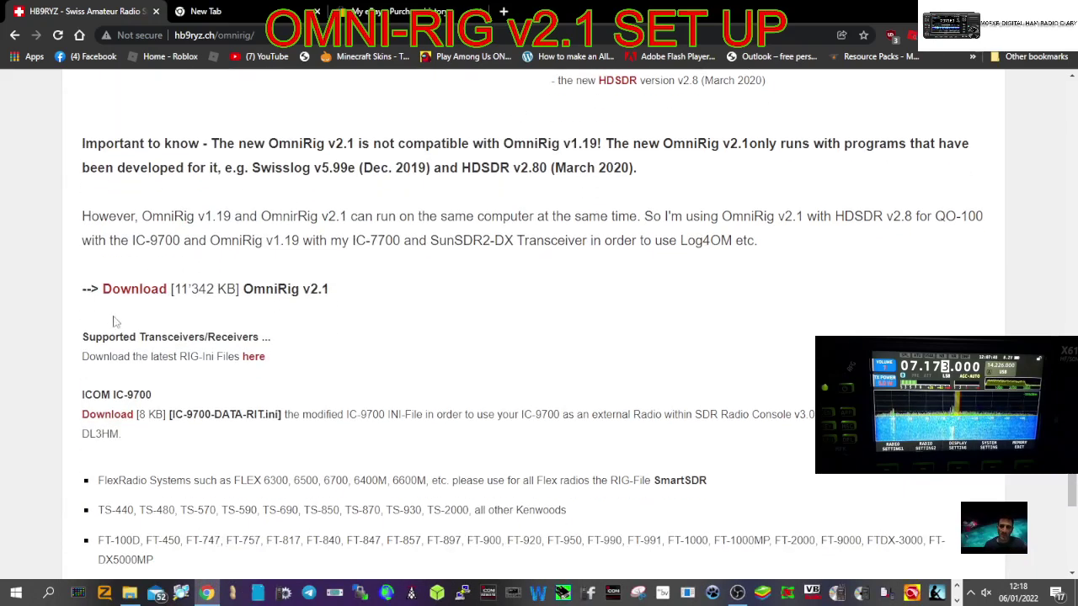
pyautogui.click(253, 358)
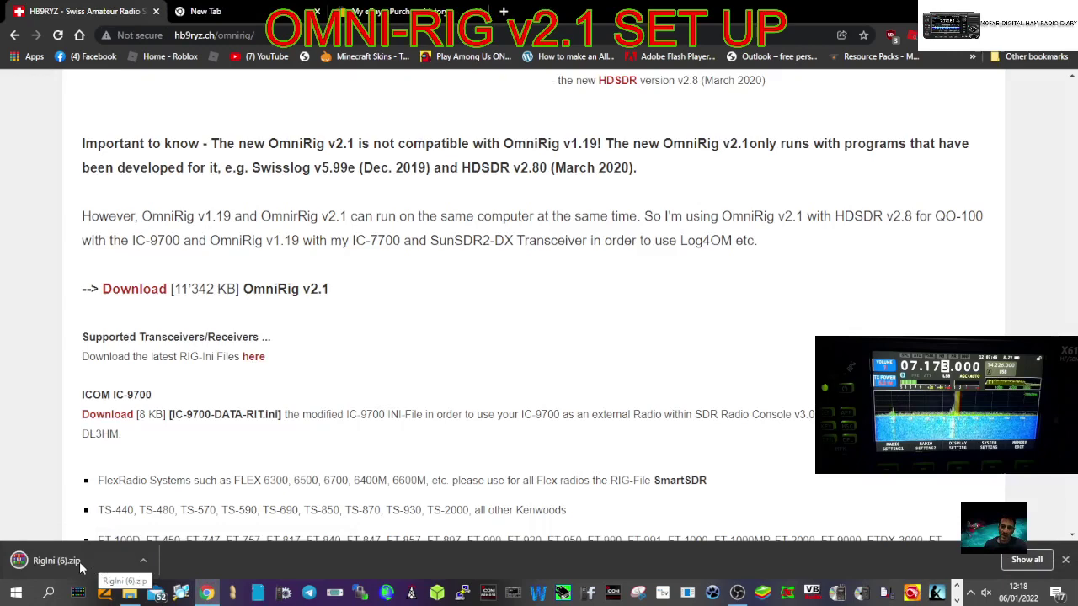
pyautogui.click(79, 562)
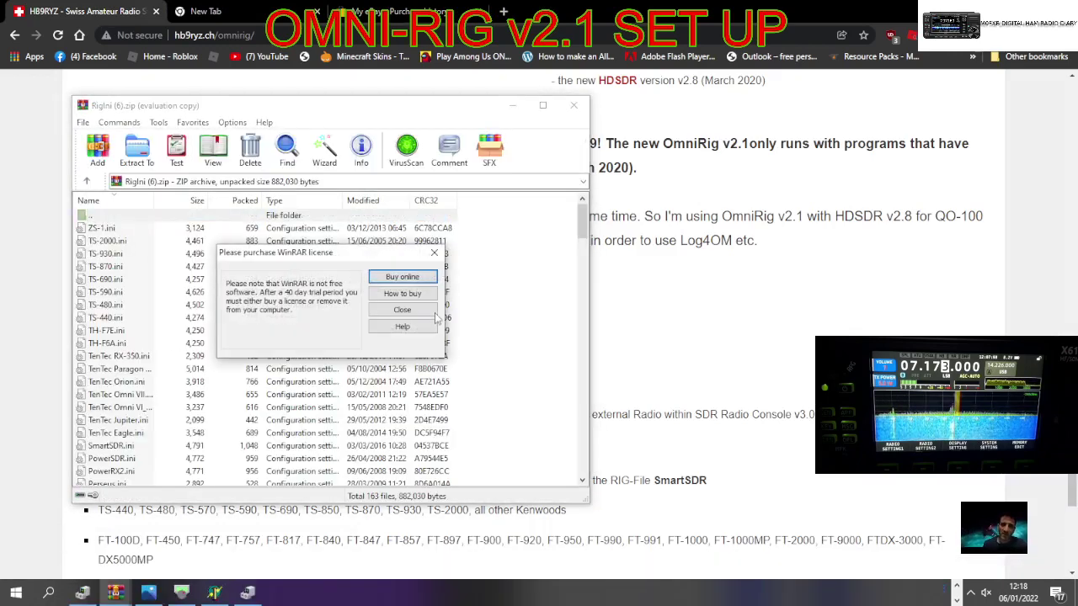
pyautogui.click(434, 252)
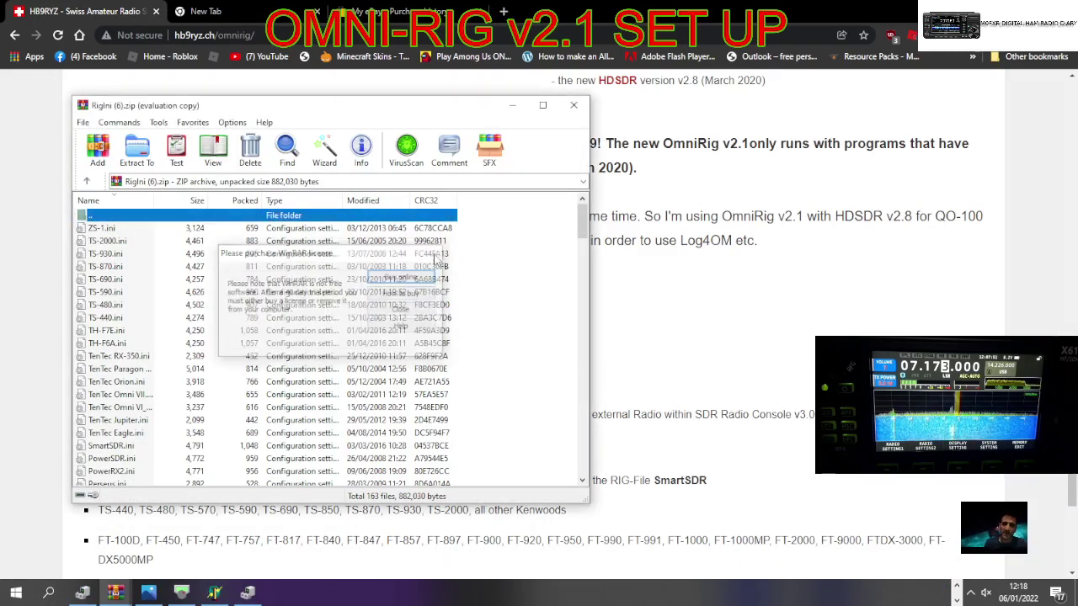
pyautogui.click(575, 106)
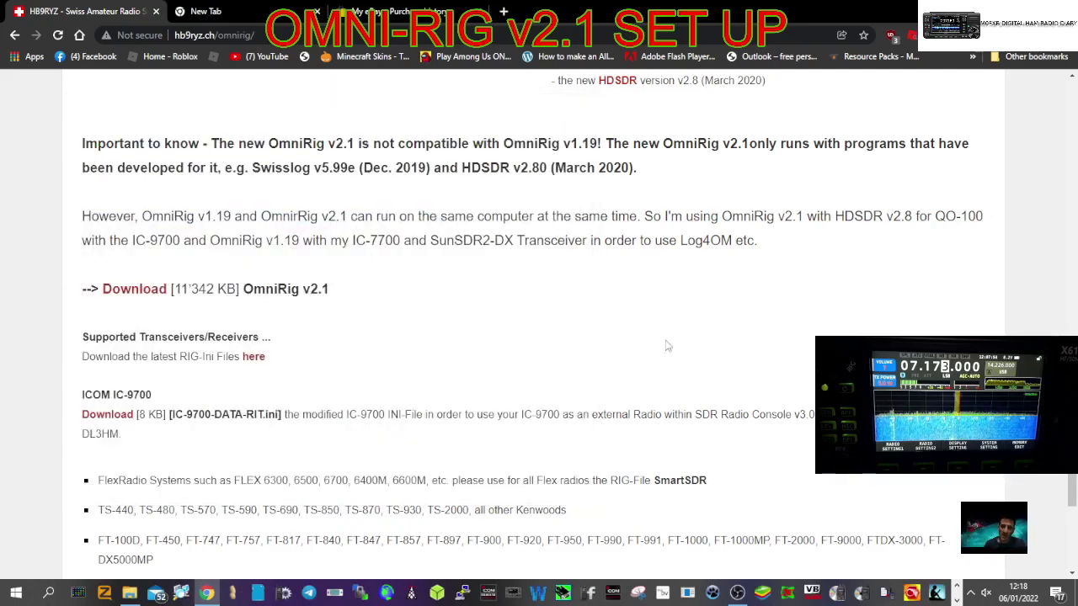
# Step: Launch Omni-Rig V2 from the recently added programs and move its settings window aside
pyautogui.click(16, 593)
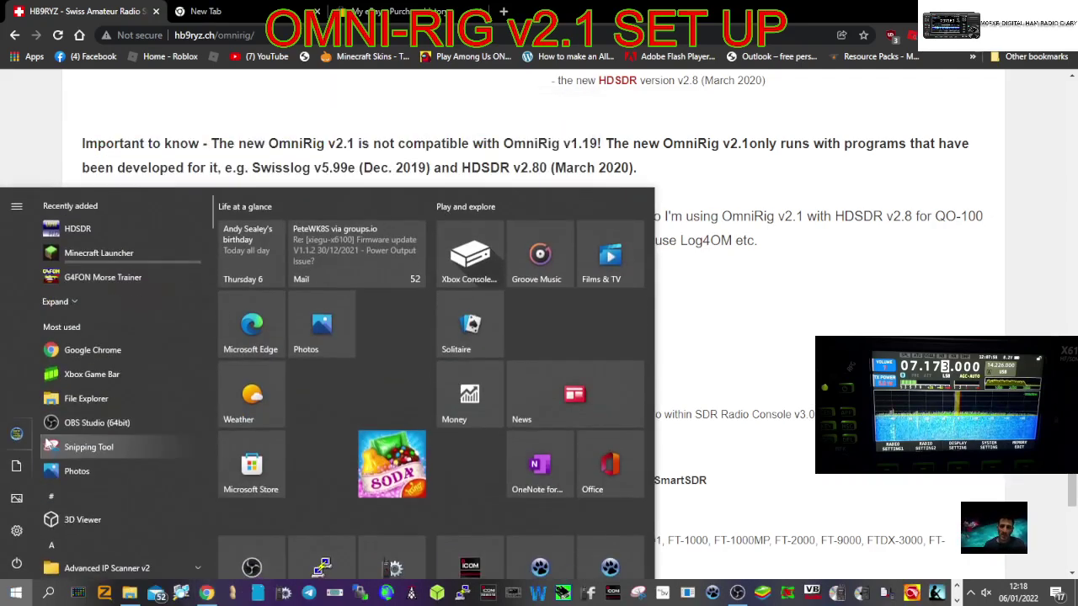
pyautogui.click(67, 302)
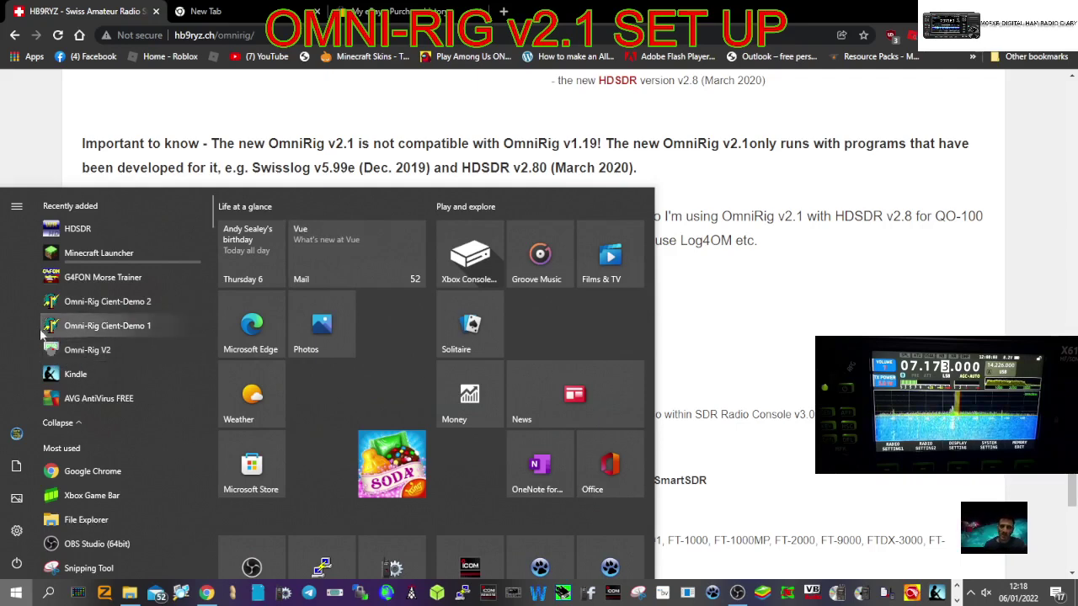
pyautogui.click(104, 350)
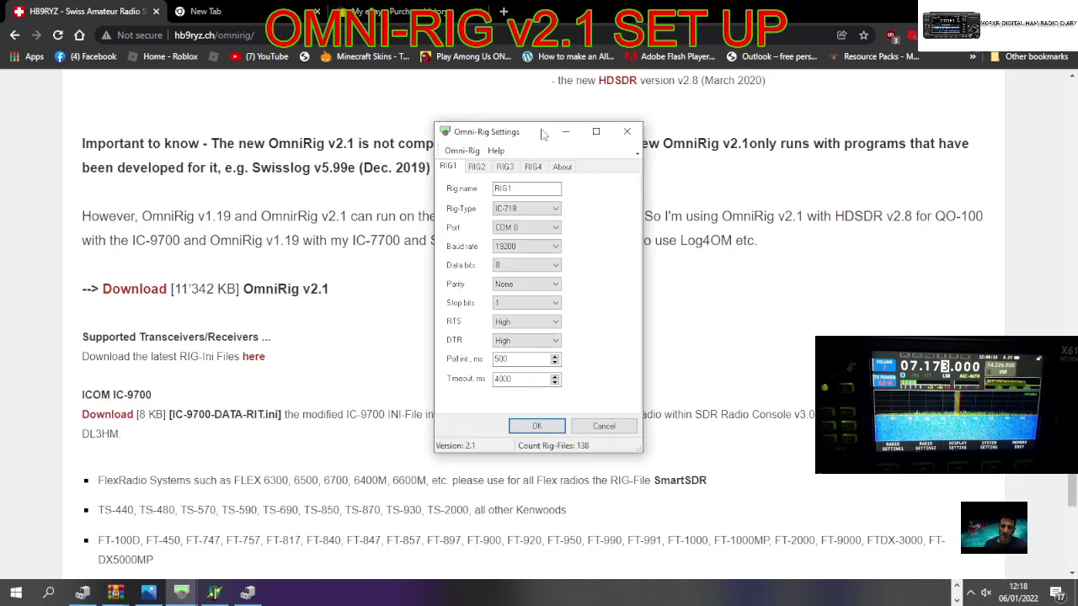
pyautogui.moveTo(543, 133); pyautogui.dragTo(650, 130)
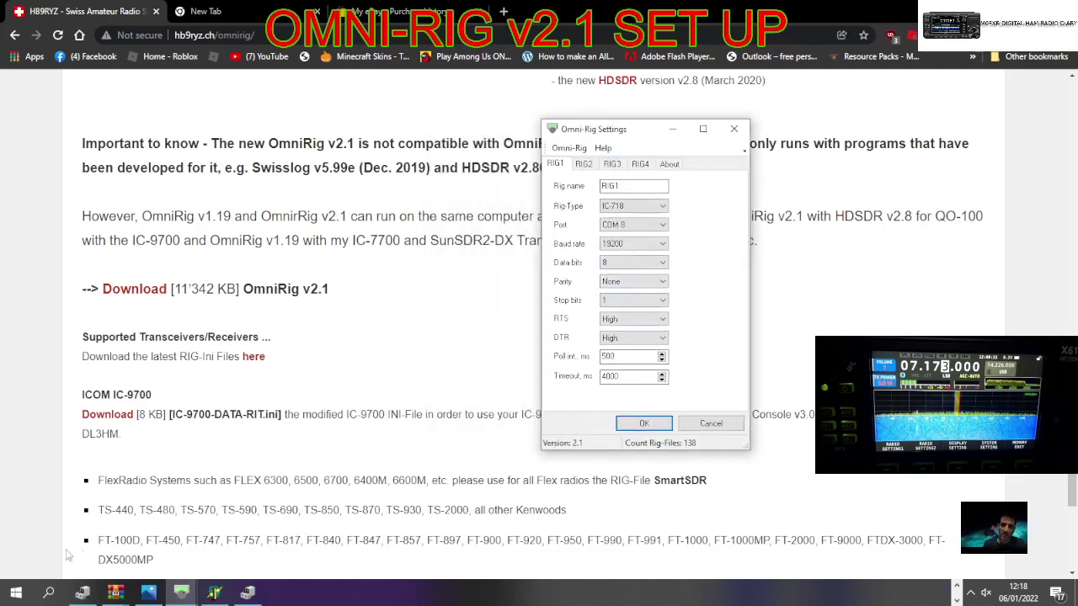
# Step: Open Device Manager beside the Omni-Rig settings and list the devices under Ports (COM & LPT)
pyautogui.rightClick(14, 592)
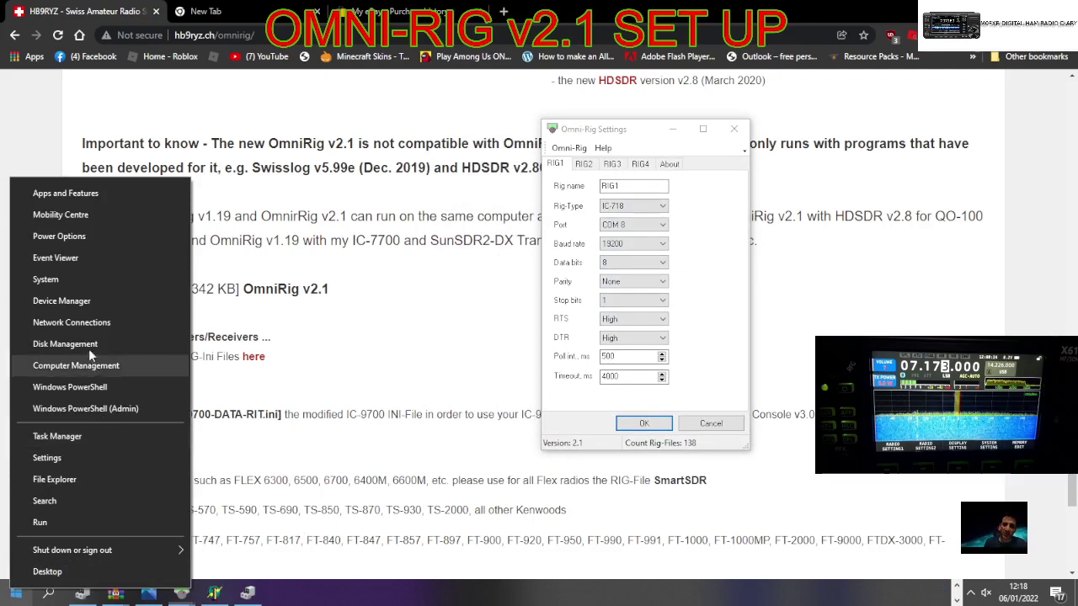
pyautogui.click(100, 303)
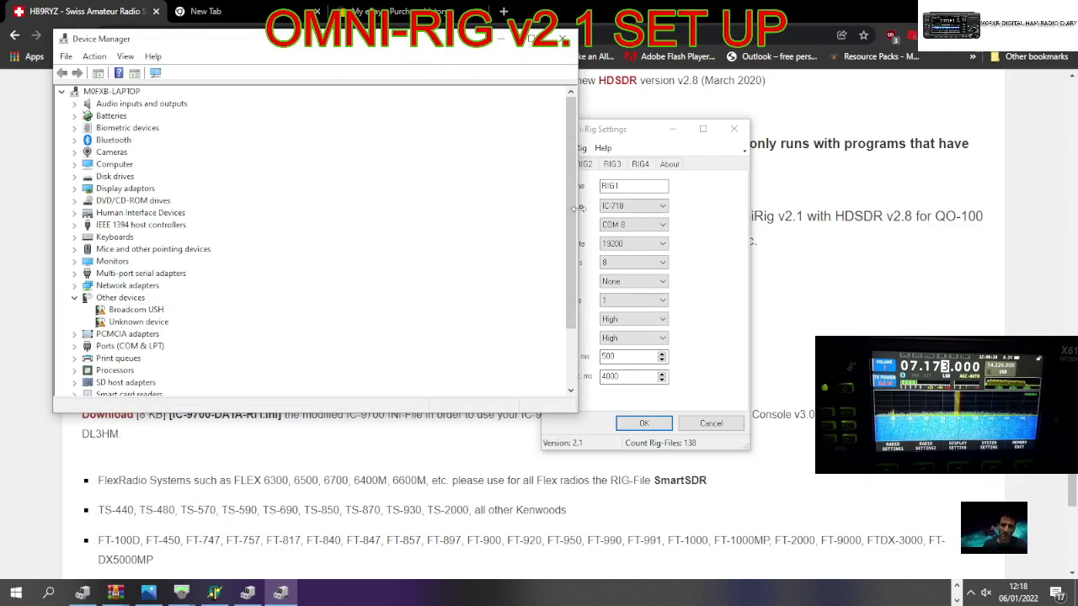
pyautogui.moveTo(577, 199); pyautogui.dragTo(361, 181)
pyautogui.moveTo(244, 40); pyautogui.dragTo(245, 72)
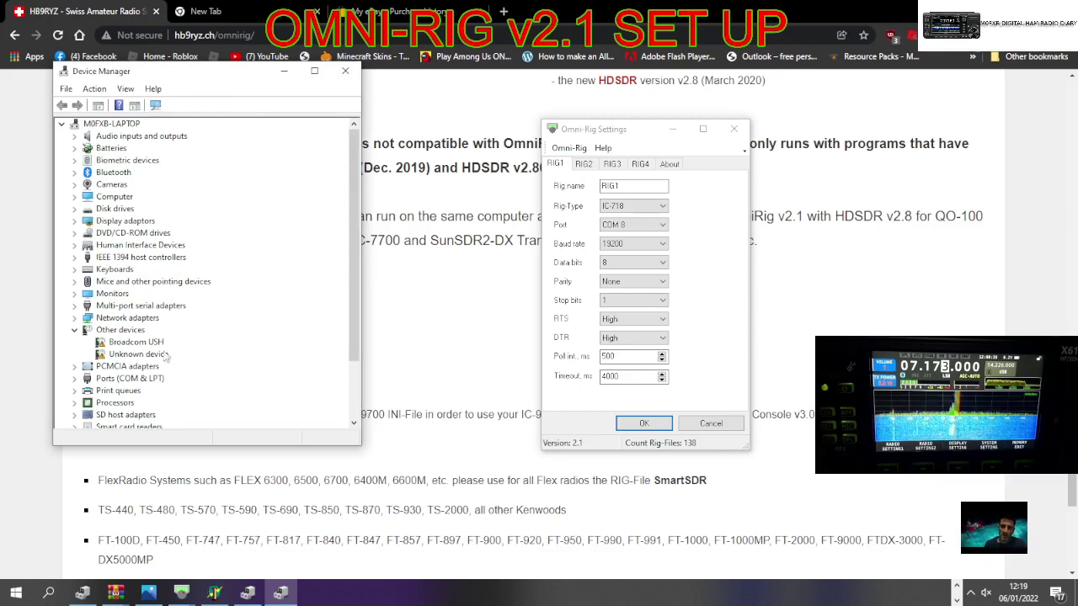
pyautogui.doubleClick(149, 379)
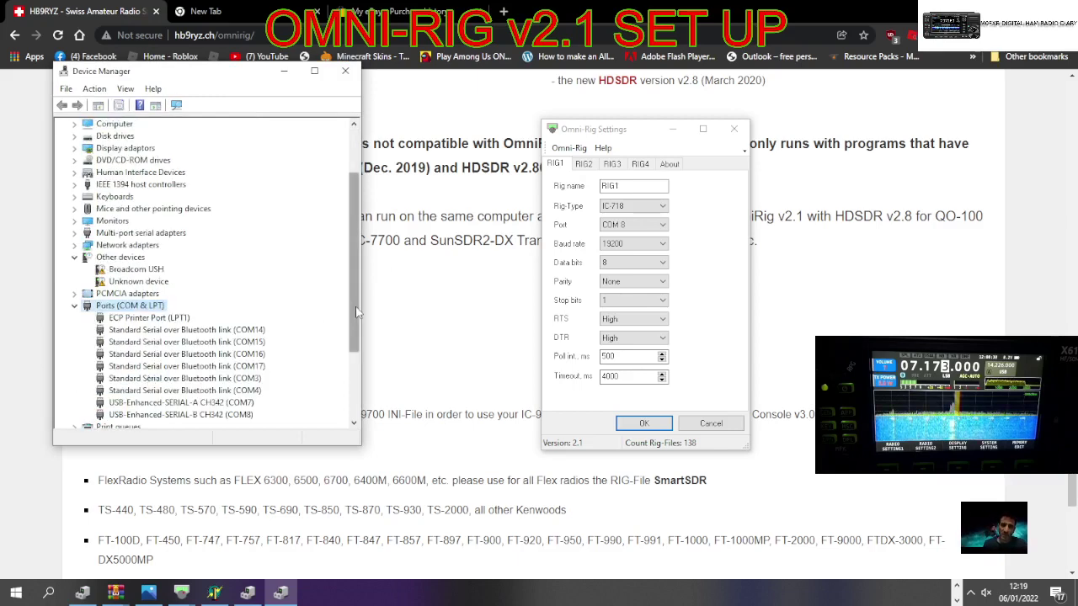
pyautogui.scroll(-2, 177, 362)
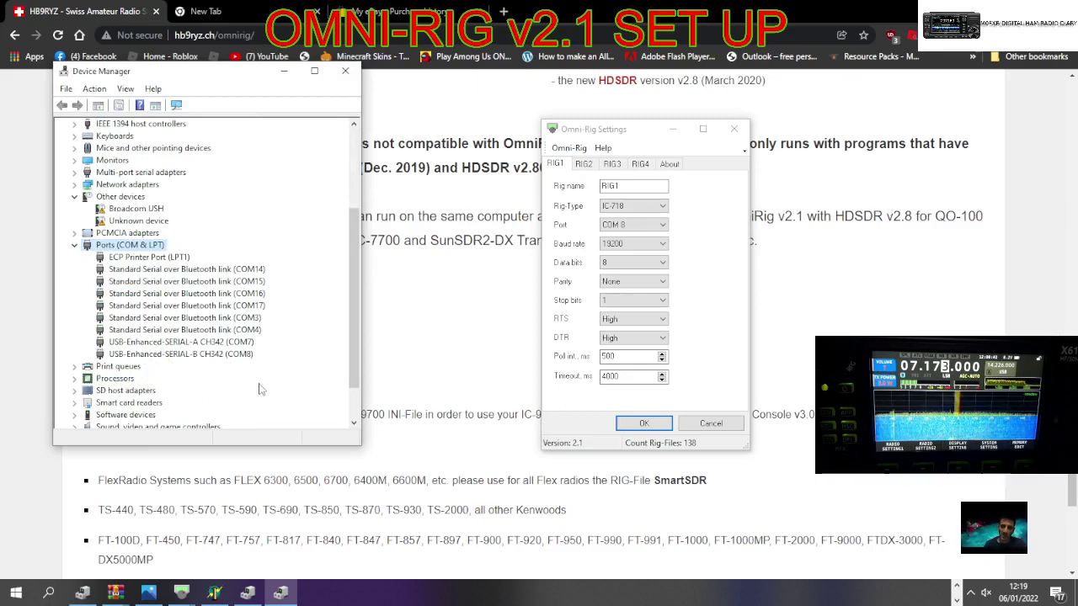
# Step: Check the port settings of the USB-Enhanced-SERIAL-B CH342 (COM8) device and accept them
pyautogui.rightClick(200, 357)
pyautogui.click(250, 433)
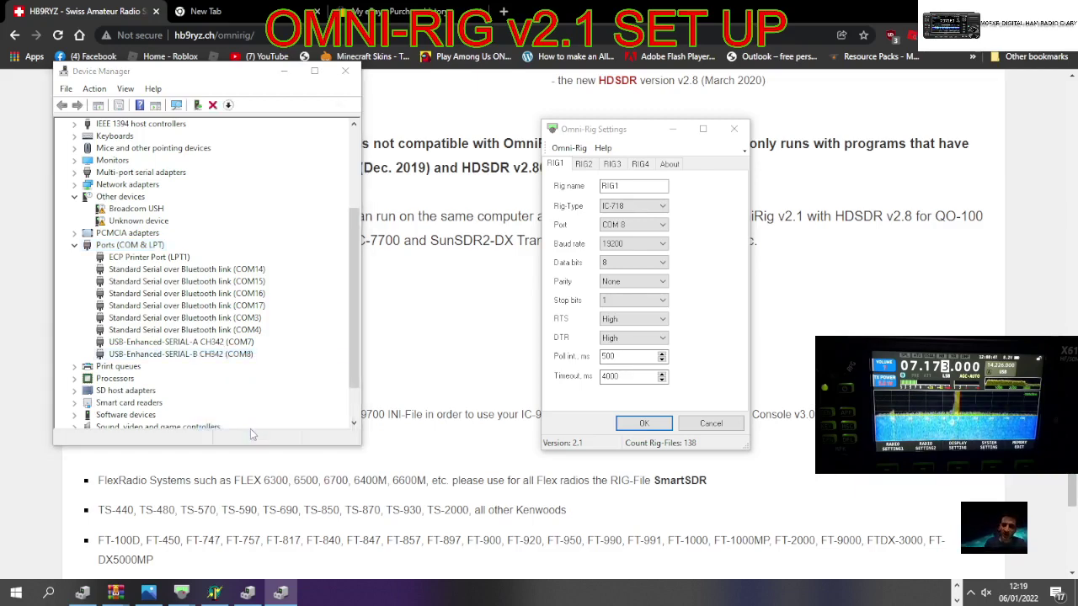
pyautogui.click(134, 134)
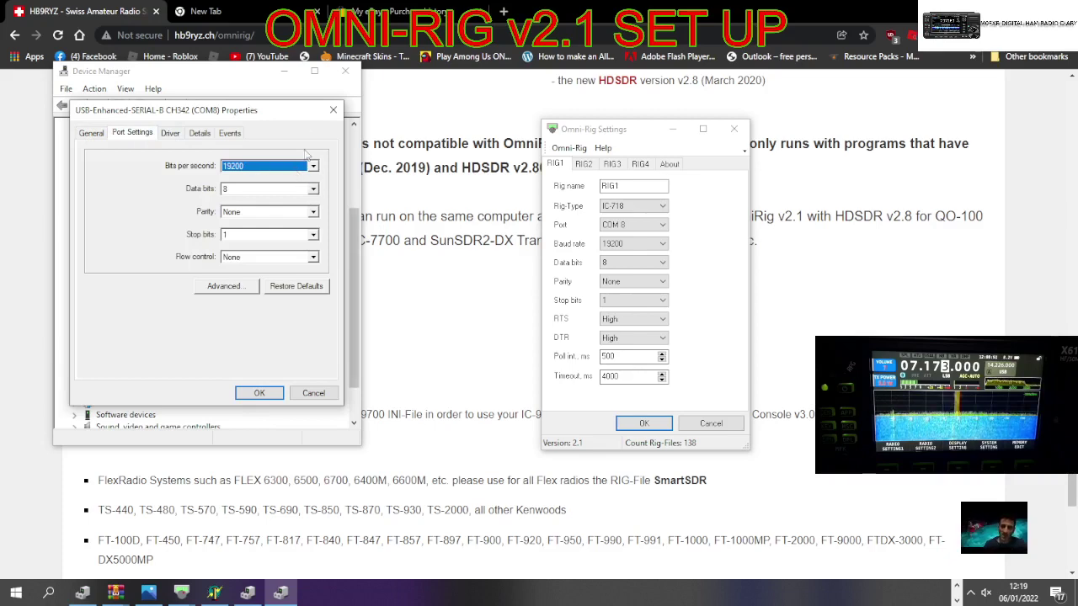
pyautogui.click(259, 393)
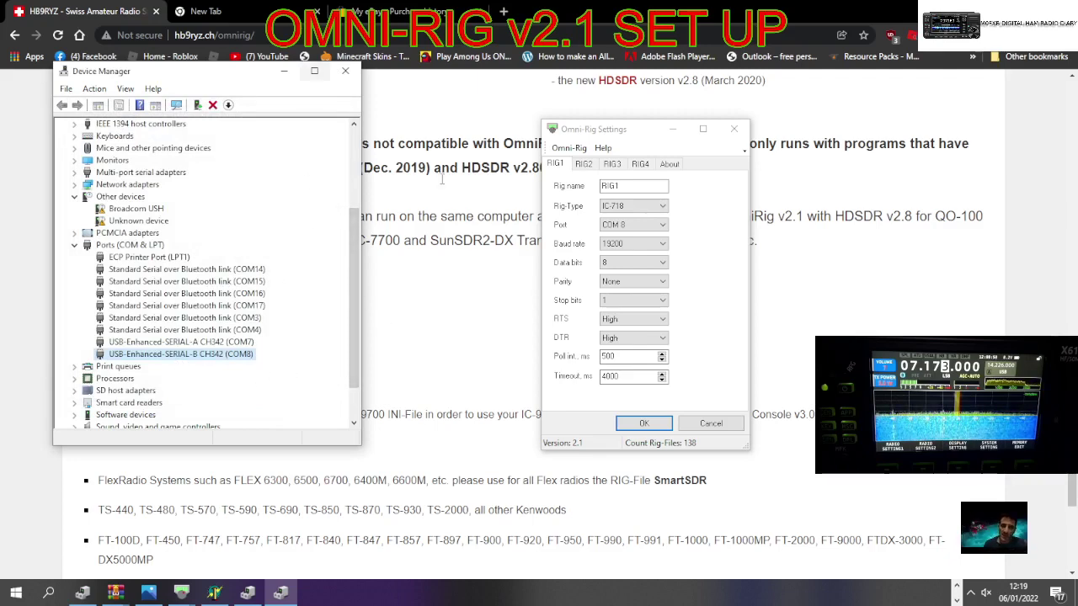
# Step: Name the first rig X6100 in the Omni-Rig settings and save the configuration
pyautogui.moveTo(639, 128); pyautogui.dragTo(756, 119)
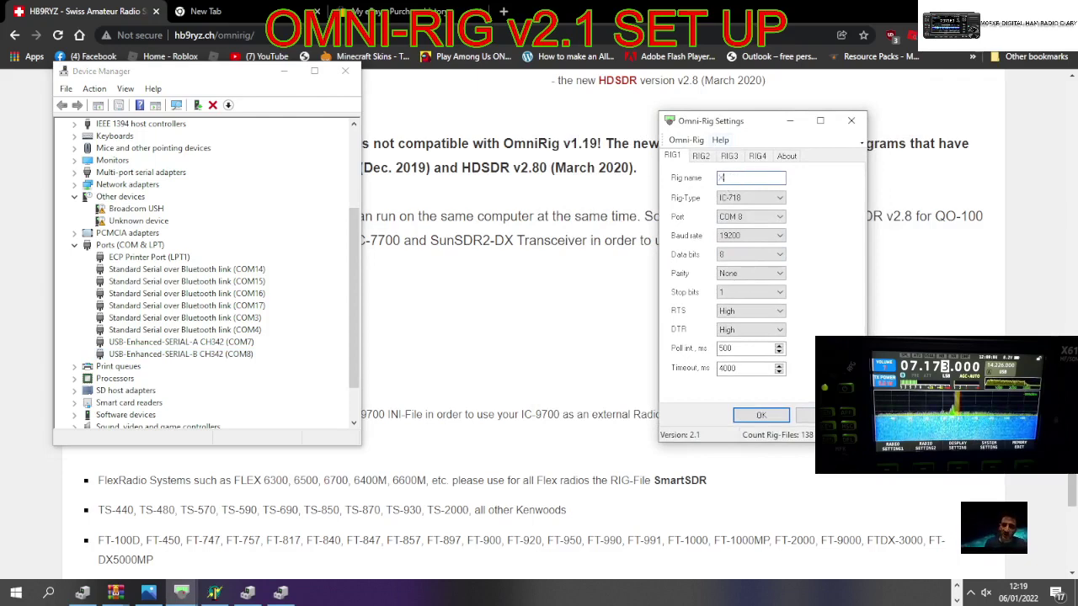
pyautogui.write('00')
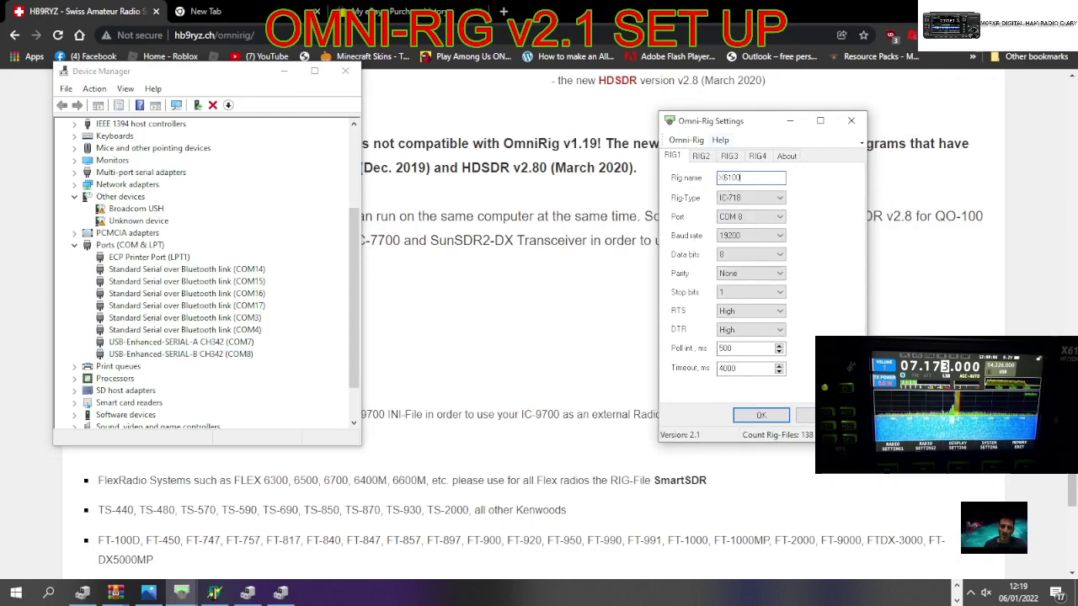
pyautogui.click(739, 202)
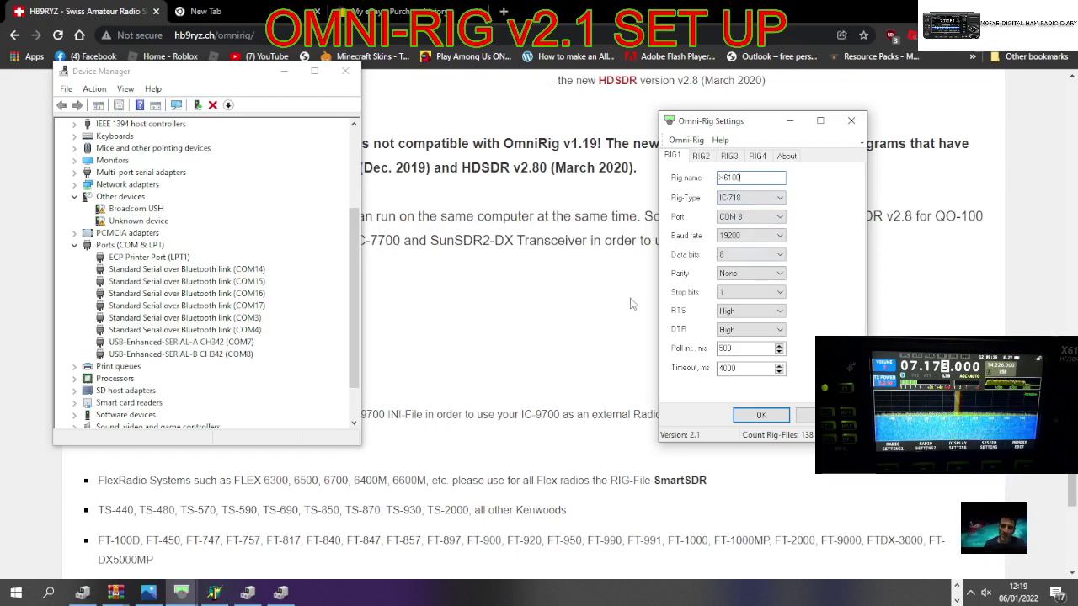
pyautogui.click(760, 416)
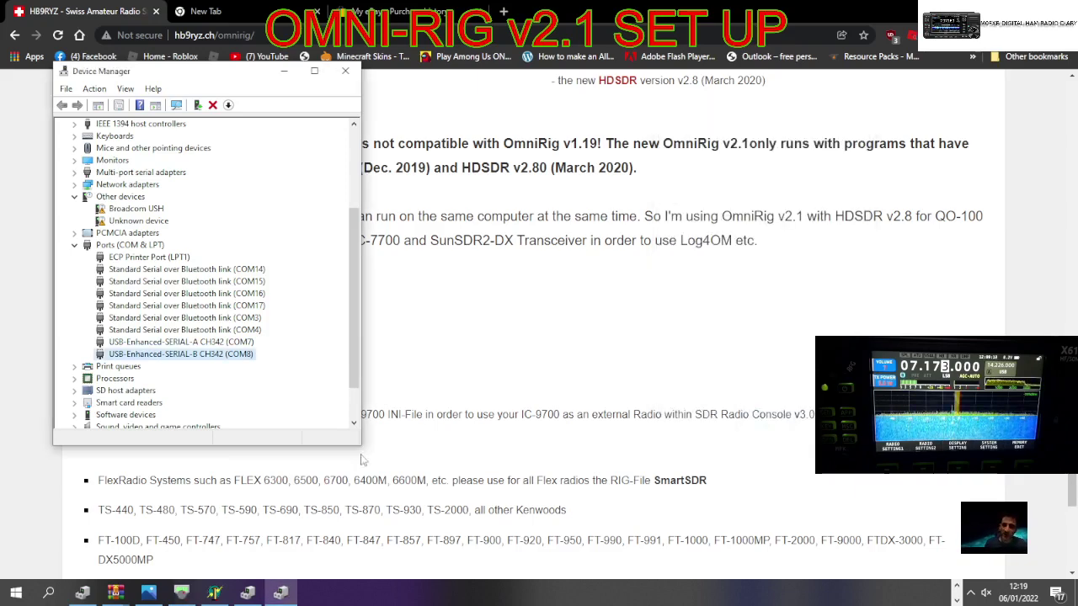
# Step: Bring up the OmniRig-Client Demo 2 window, place it beside Device Manager, and look up the Omni-Rig clients among the recently added programs
pyautogui.click(214, 592)
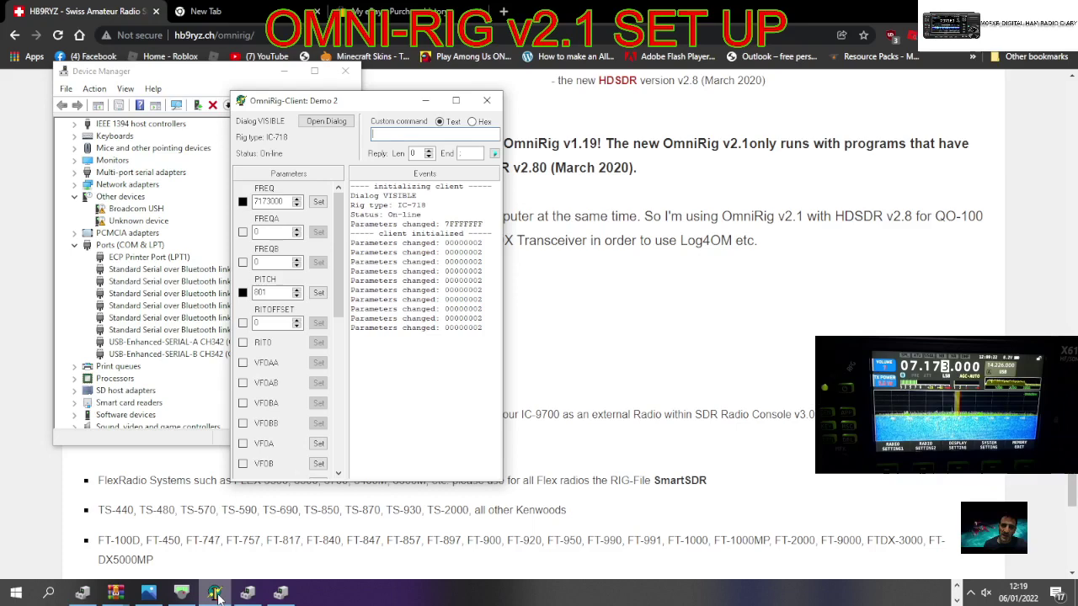
pyautogui.moveTo(356, 101); pyautogui.dragTo(682, 121)
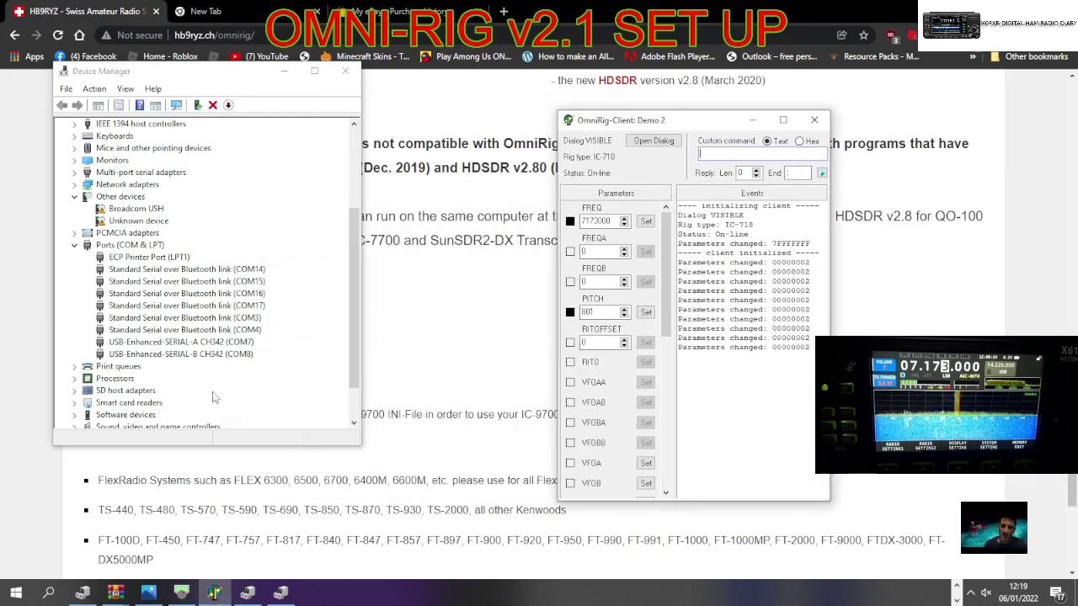
pyautogui.click(16, 592)
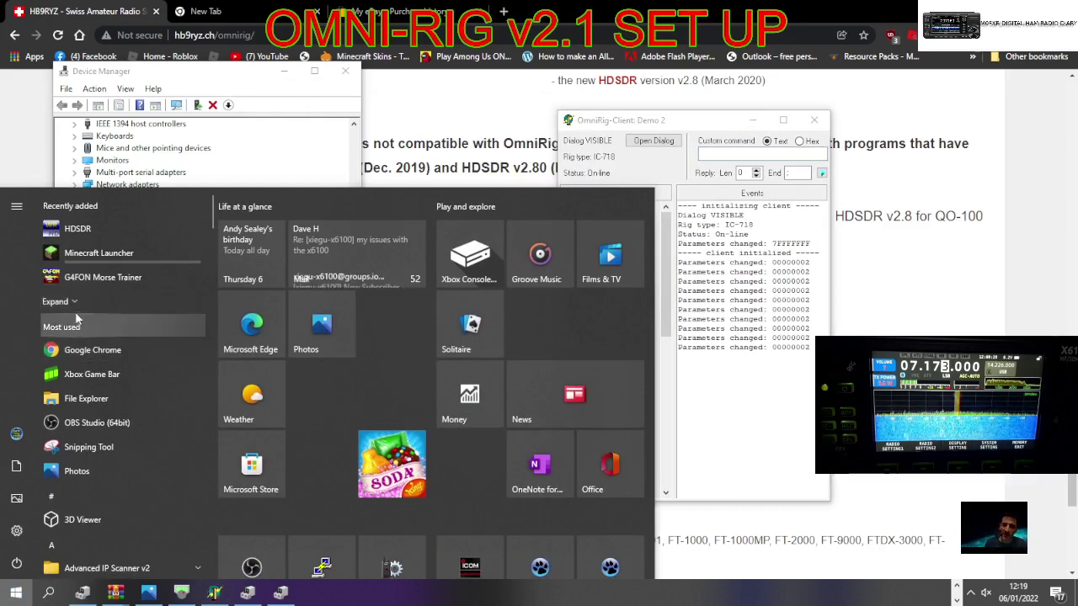
pyautogui.click(72, 301)
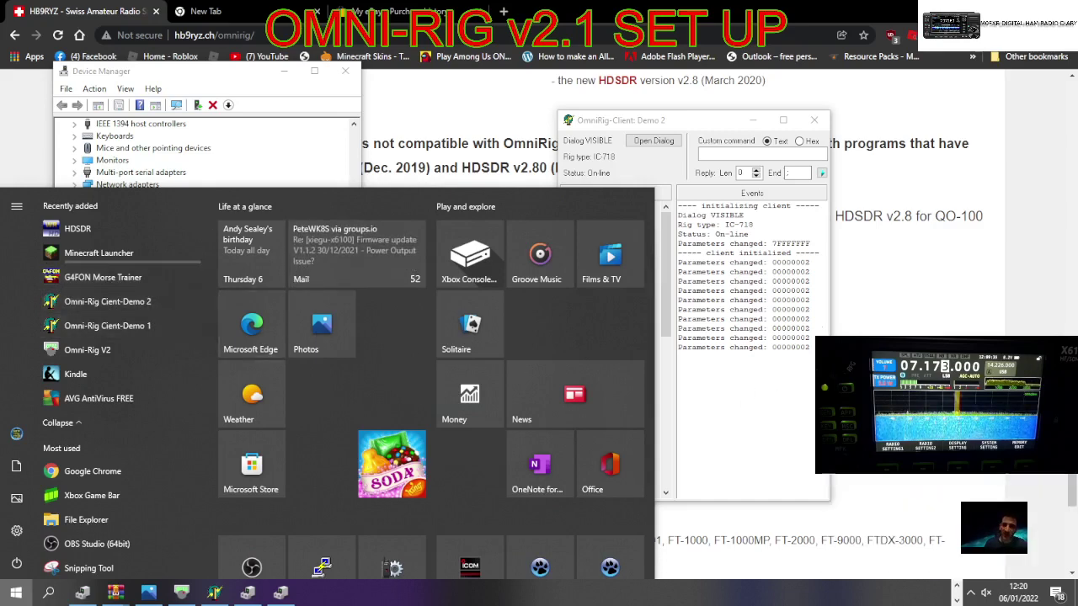
pyautogui.click(767, 394)
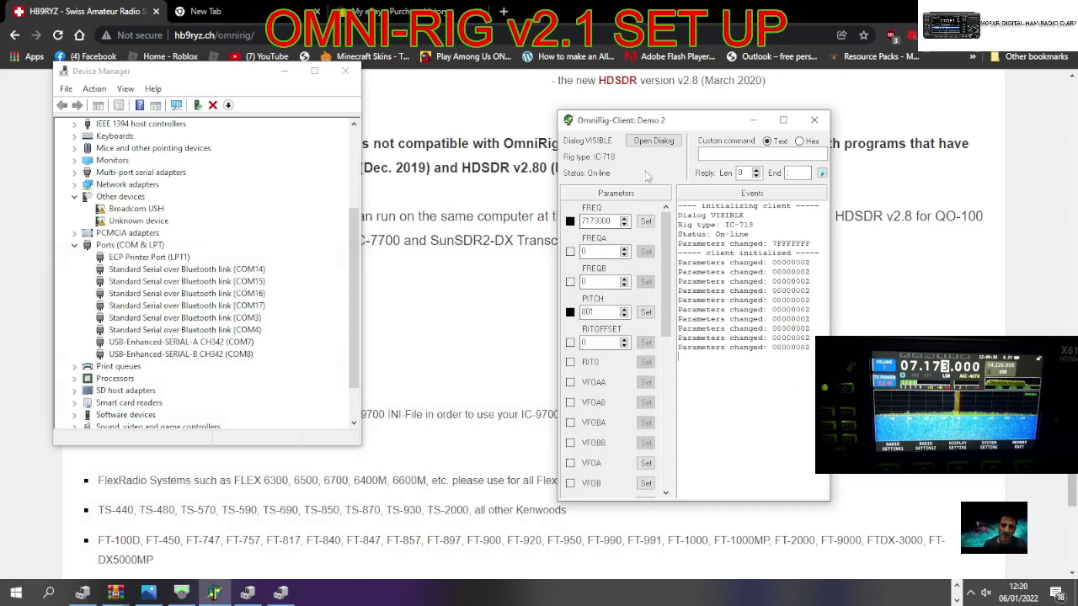
# Step: Bring up the Omni-Rig settings, check the baud rate choices, and line the settings and Demo 2 client windows up over Device Manager
pyautogui.click(648, 142)
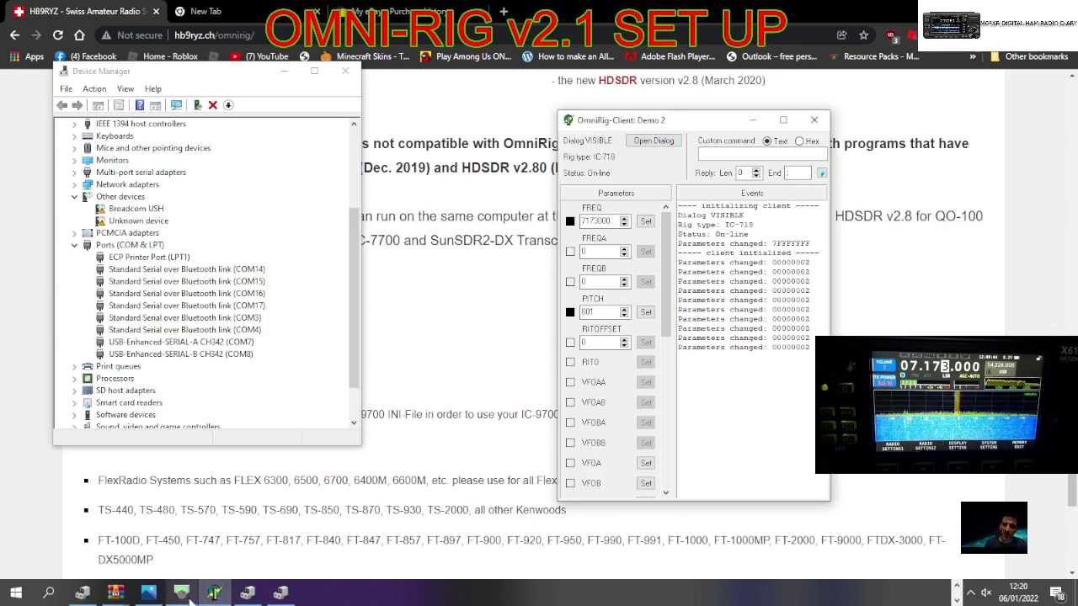
pyautogui.moveTo(673, 129); pyautogui.dragTo(450, 102)
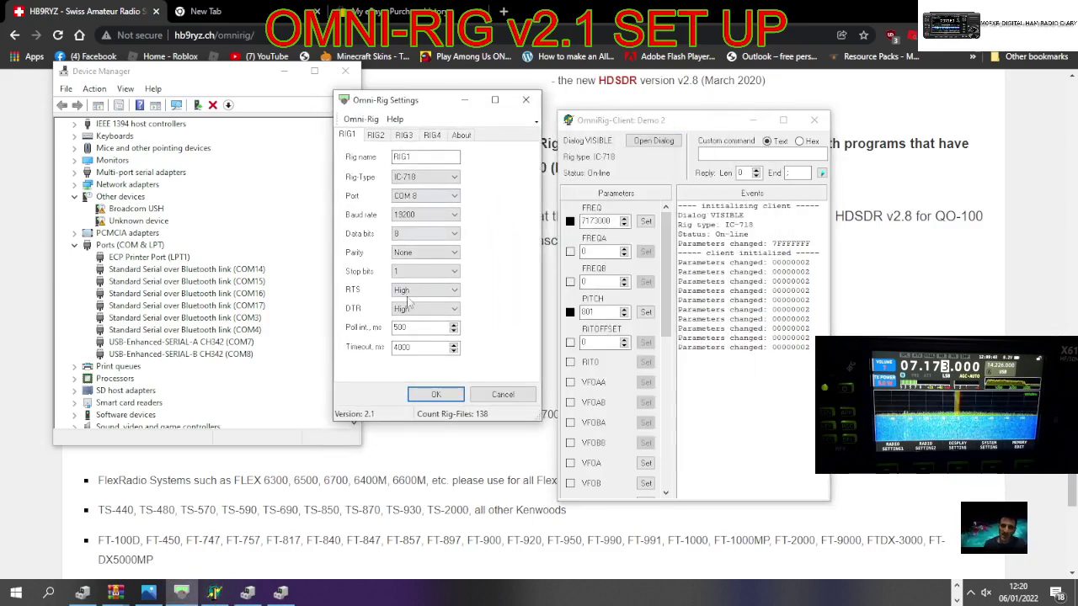
pyautogui.click(451, 221)
pyautogui.click(451, 217)
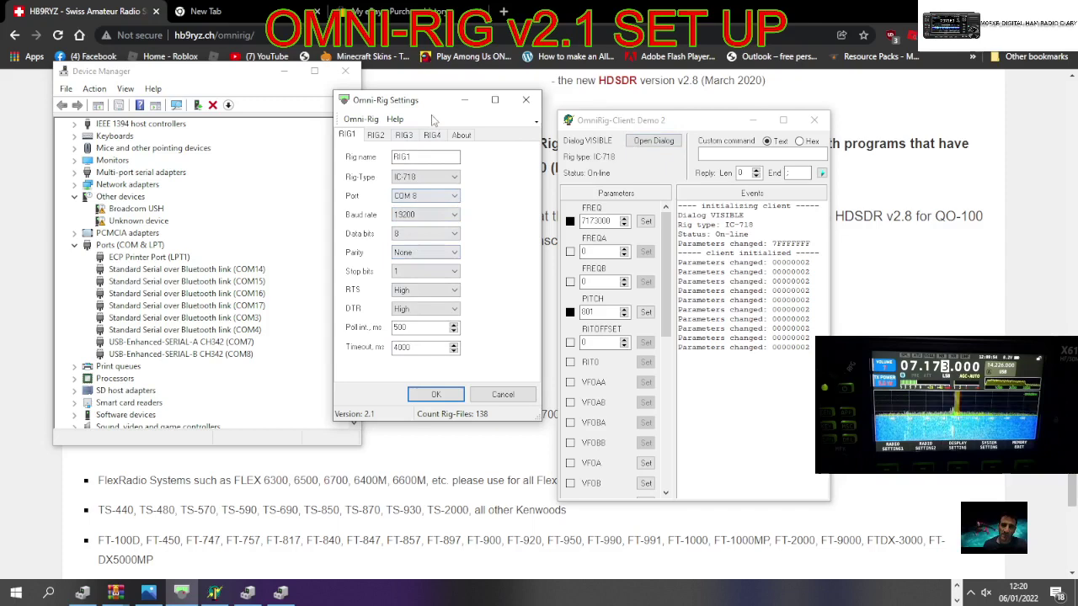
pyautogui.moveTo(430, 104); pyautogui.dragTo(412, 101)
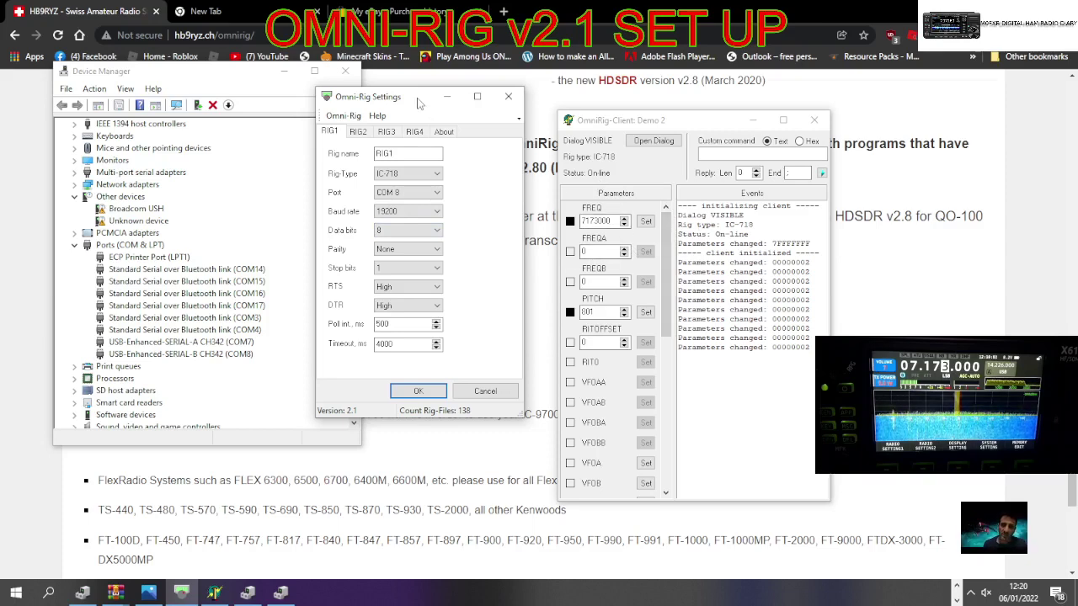
pyautogui.moveTo(419, 103); pyautogui.dragTo(289, 79)
pyautogui.moveTo(692, 122); pyautogui.dragTo(543, 78)
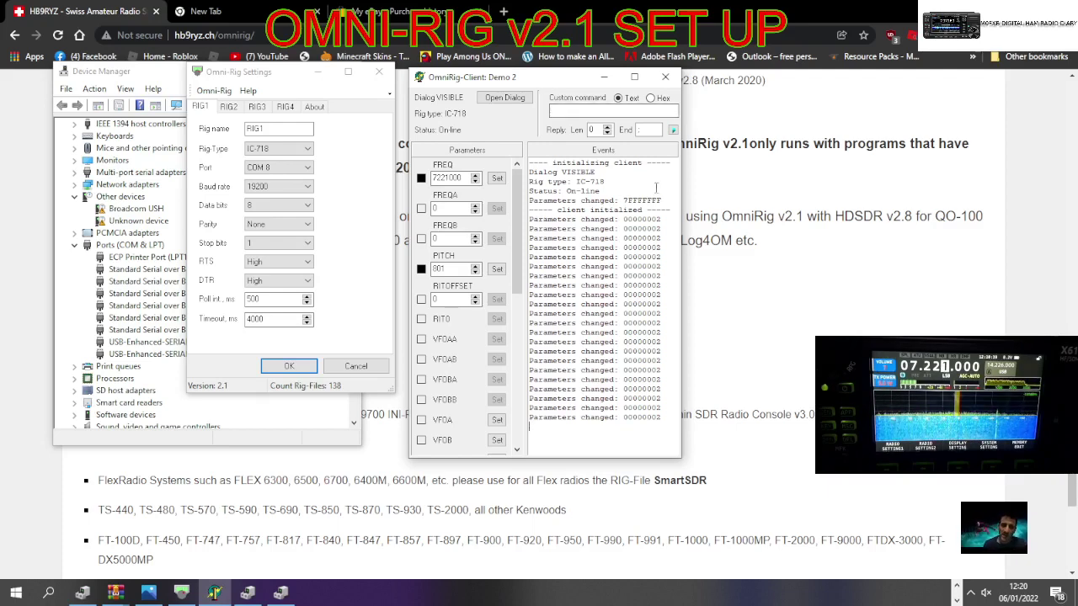
pyautogui.doubleClick(559, 77)
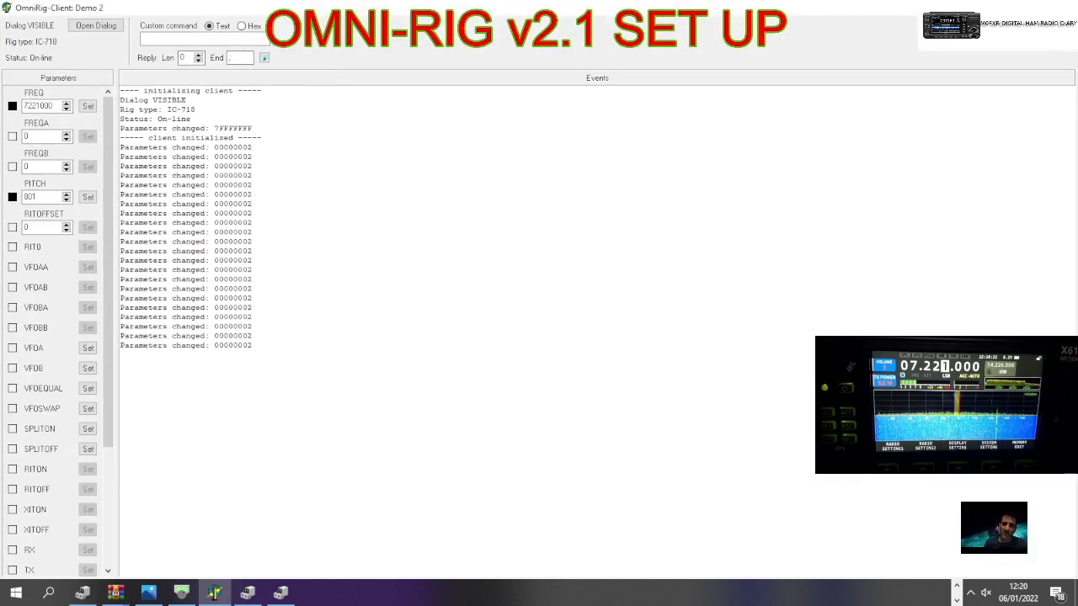
pyautogui.doubleClick(404, 8)
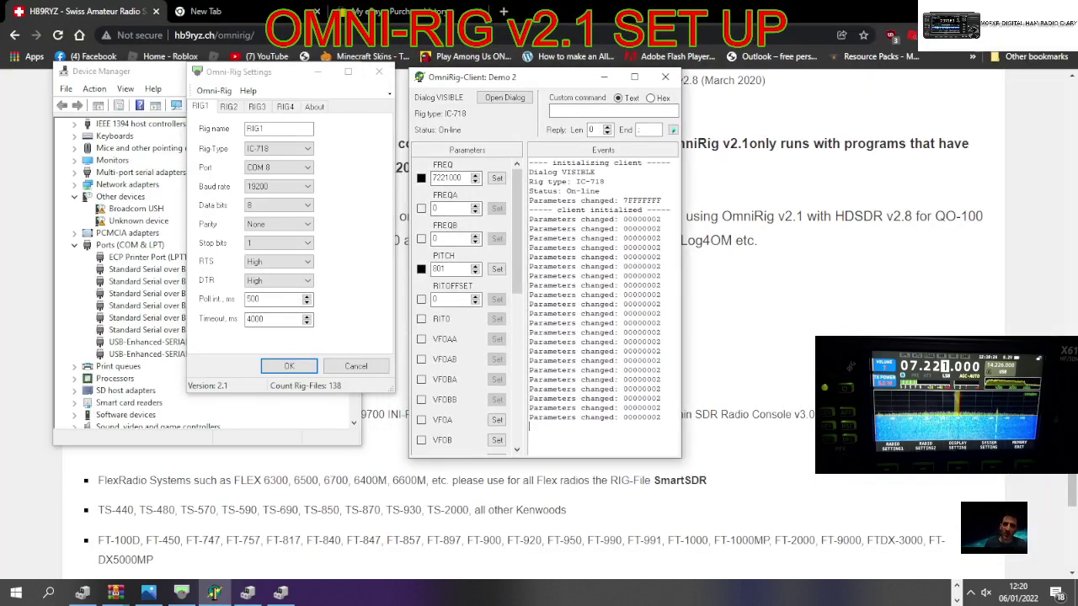
# Step: Review the supported radio models on the OmniRig web page and space the Omni-Rig settings and Demo 2 client windows apart
pyautogui.moveTo(286, 74); pyautogui.dragTo(294, 27)
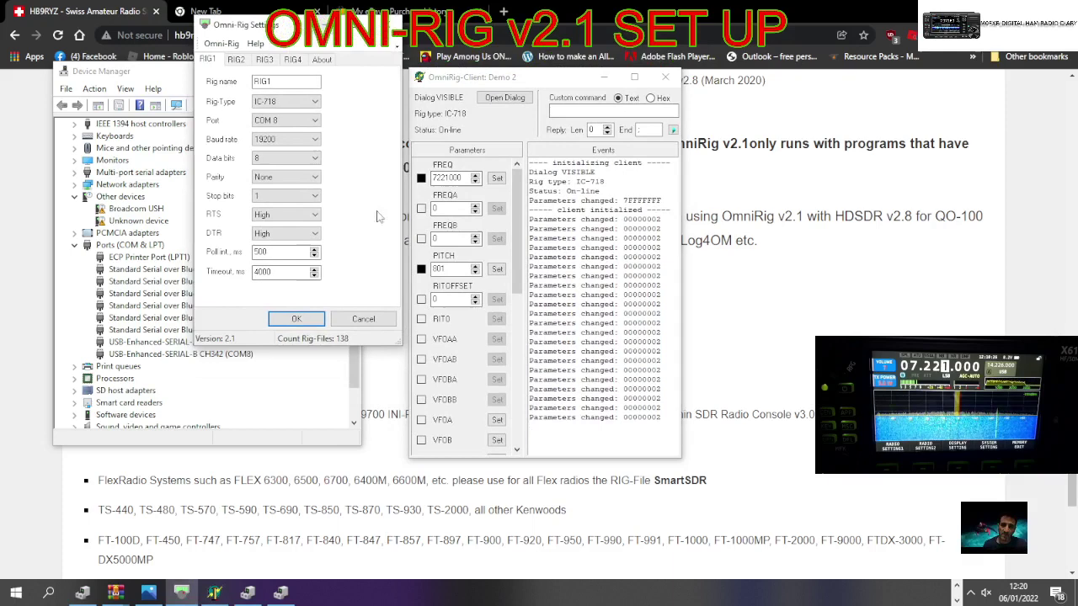
pyautogui.scroll(1, 353, 480)
pyautogui.scroll(-1, 370, 497)
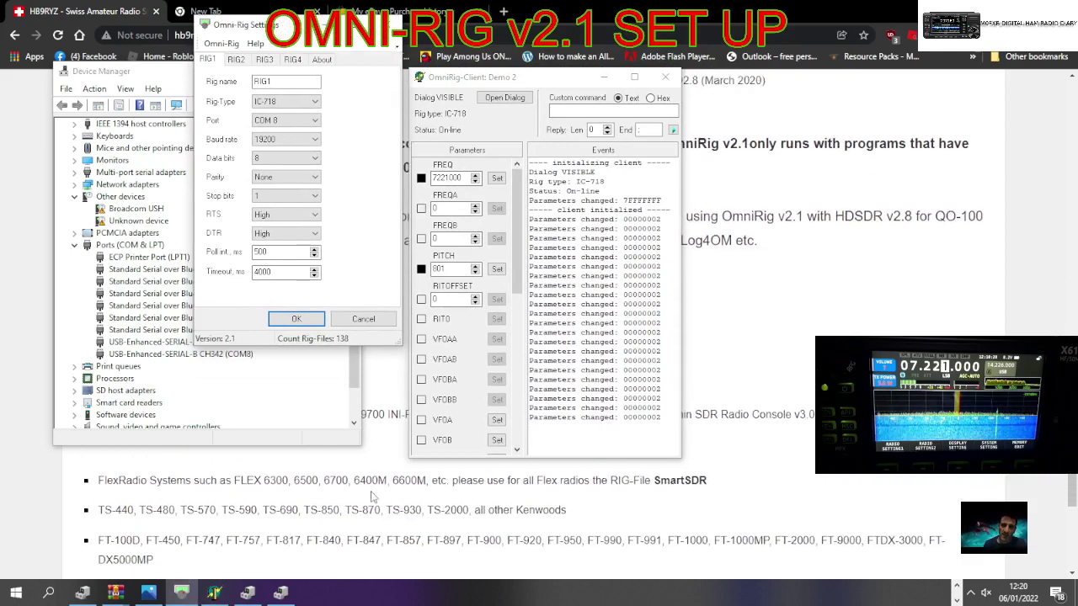
pyautogui.scroll(-1, 577, 504)
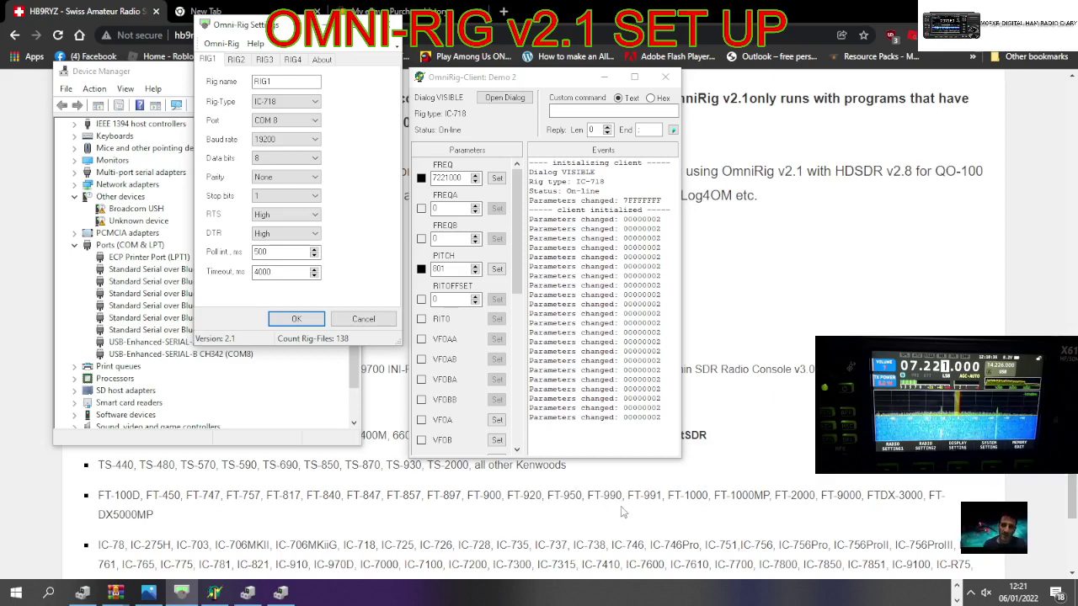
pyautogui.scroll(-1, 620, 505)
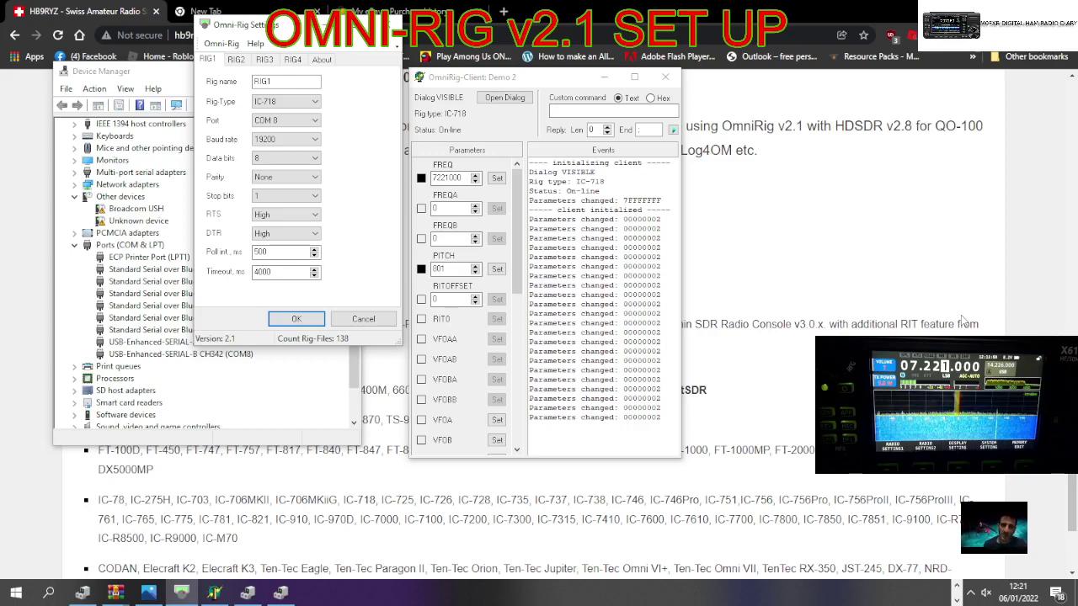
pyautogui.click(543, 84)
pyautogui.moveTo(544, 84); pyautogui.dragTo(648, 84)
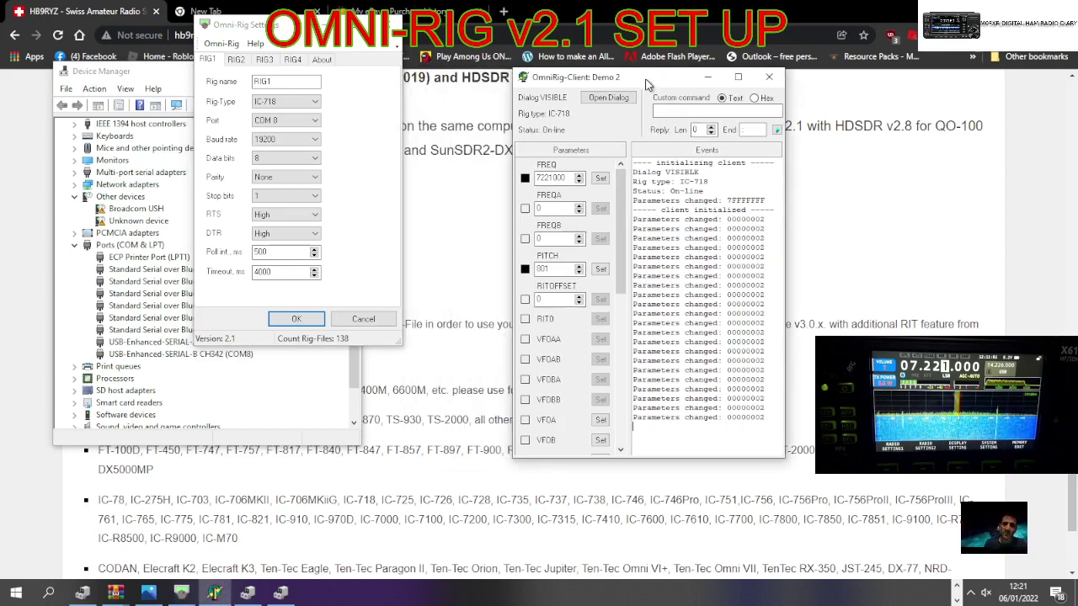
pyautogui.moveTo(300, 26); pyautogui.dragTo(301, 30)
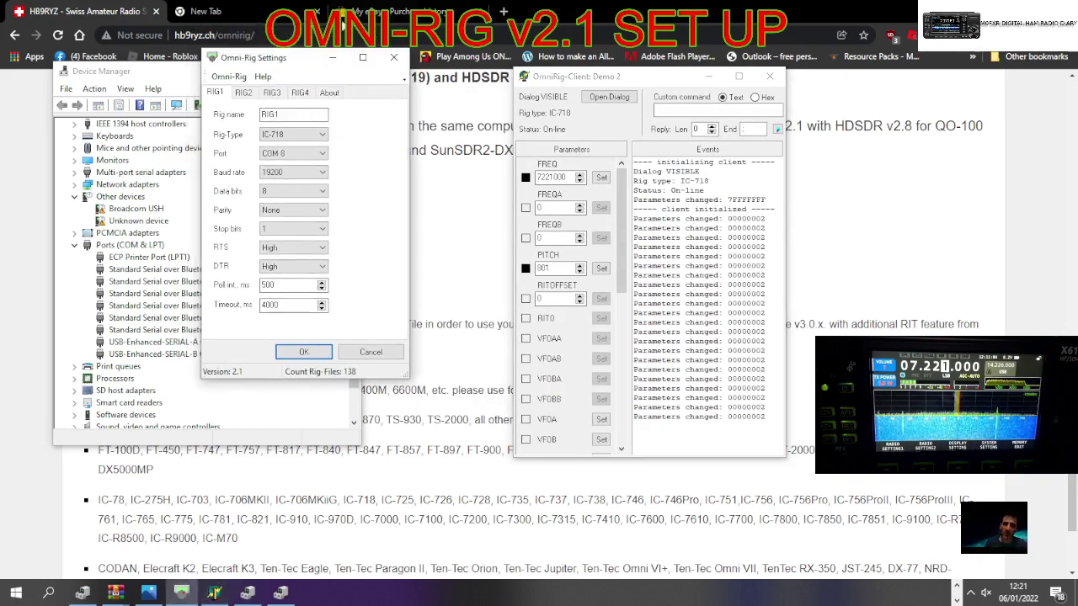
# Step: Search the web for HDSDR in the empty browser tab and open the HDSDR Homepage
pyautogui.click(508, 13)
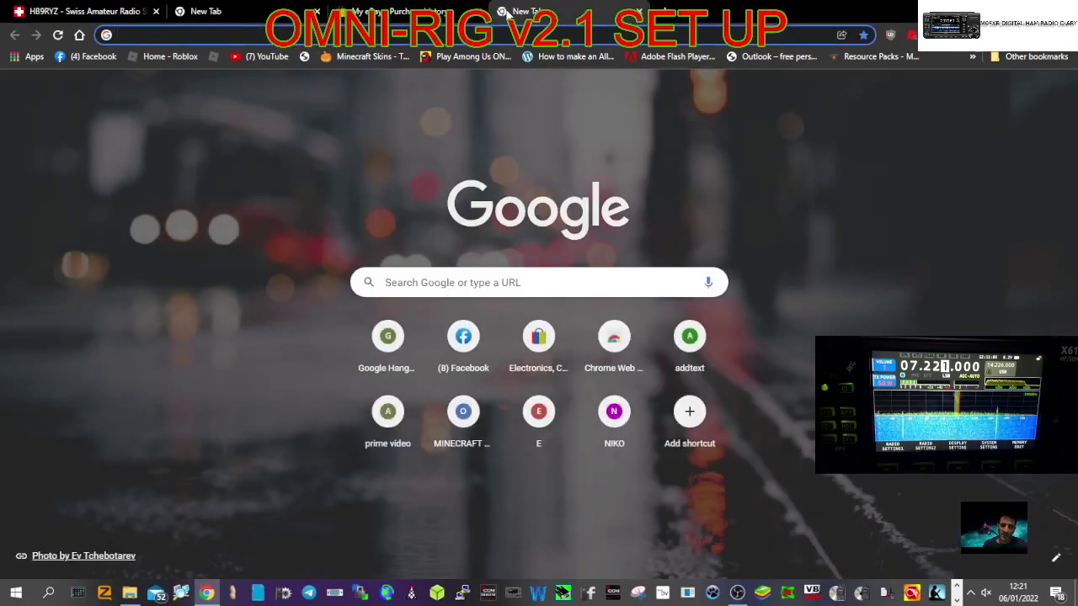
pyautogui.write('HDSDR')
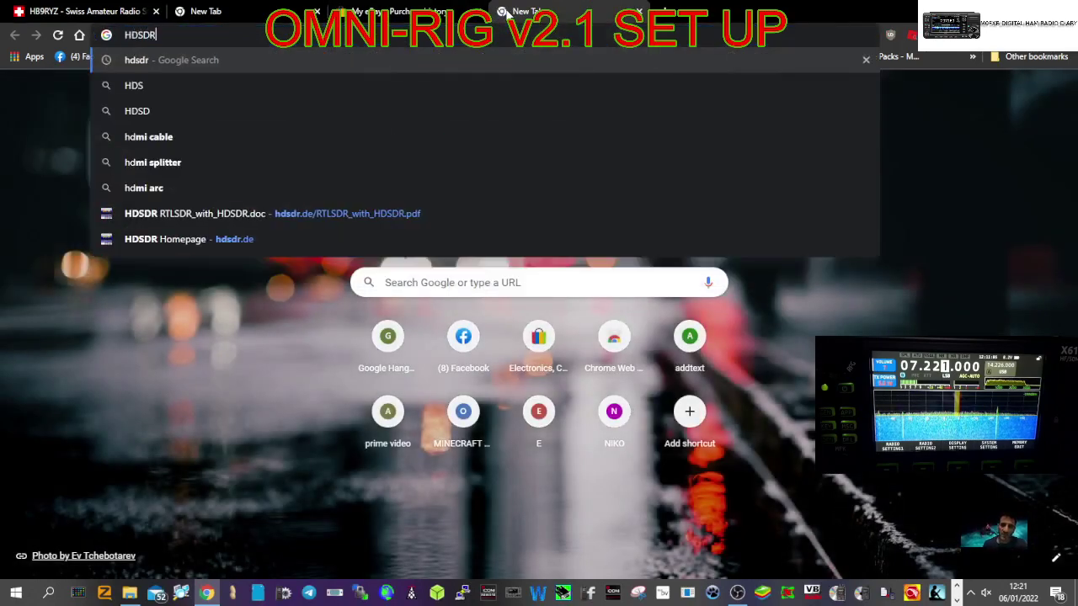
pyautogui.press('Return')
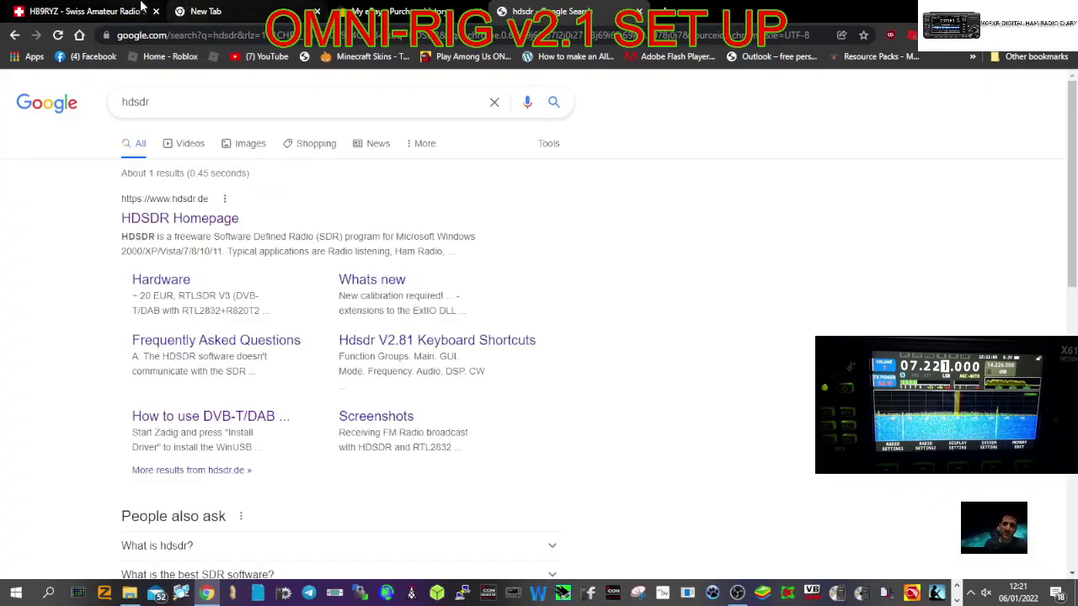
pyautogui.click(143, 219)
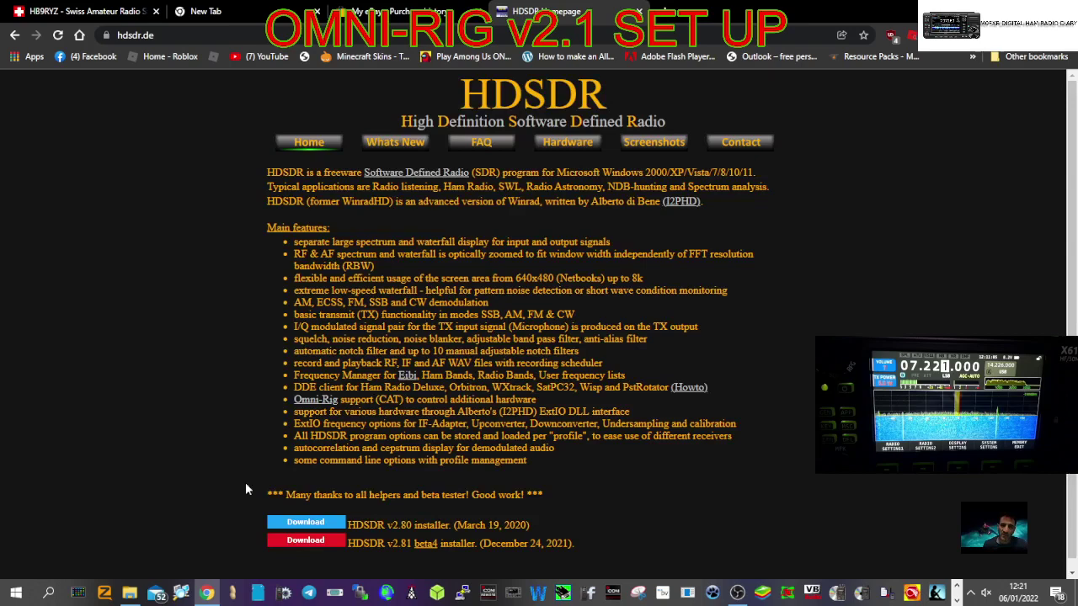
# Step: Find the installed HDSDR app through Windows search, launch it, and dismiss the ExtIO RTL message
pyautogui.click(49, 594)
pyautogui.write('HD')
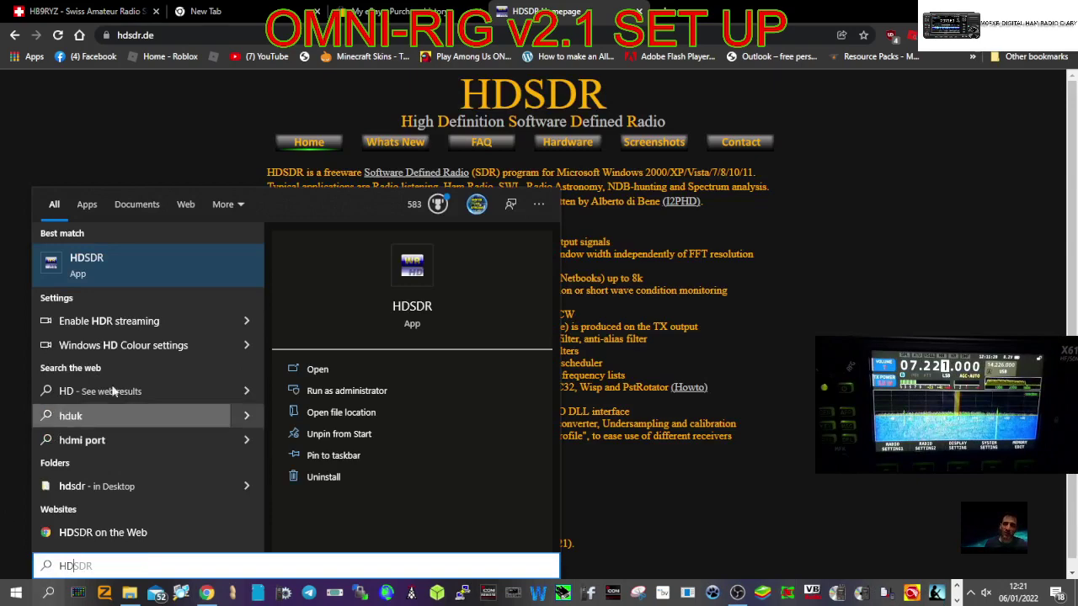
pyautogui.click(153, 254)
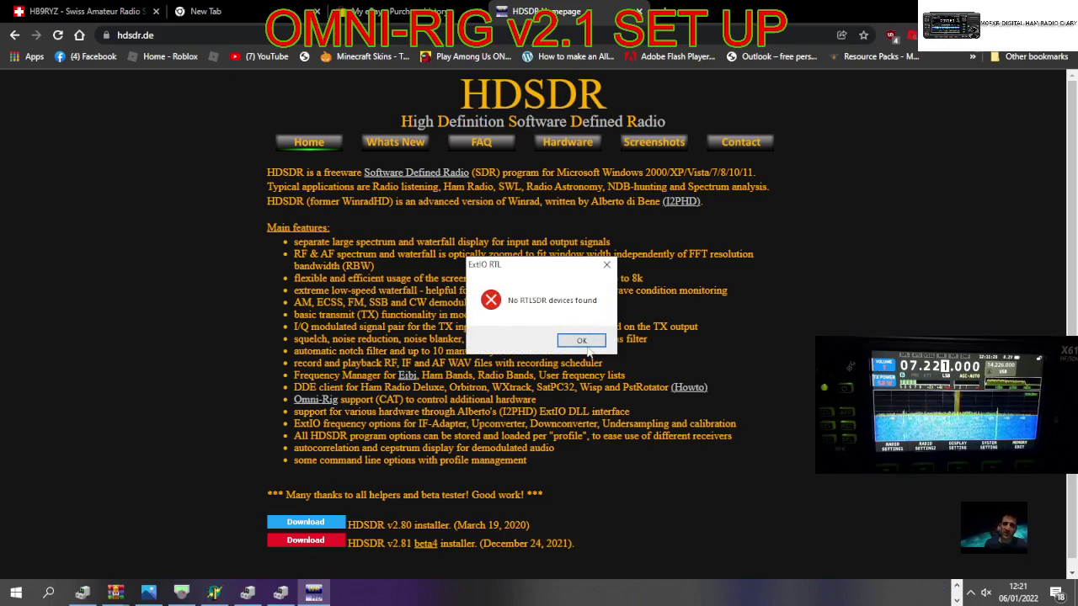
pyautogui.click(586, 345)
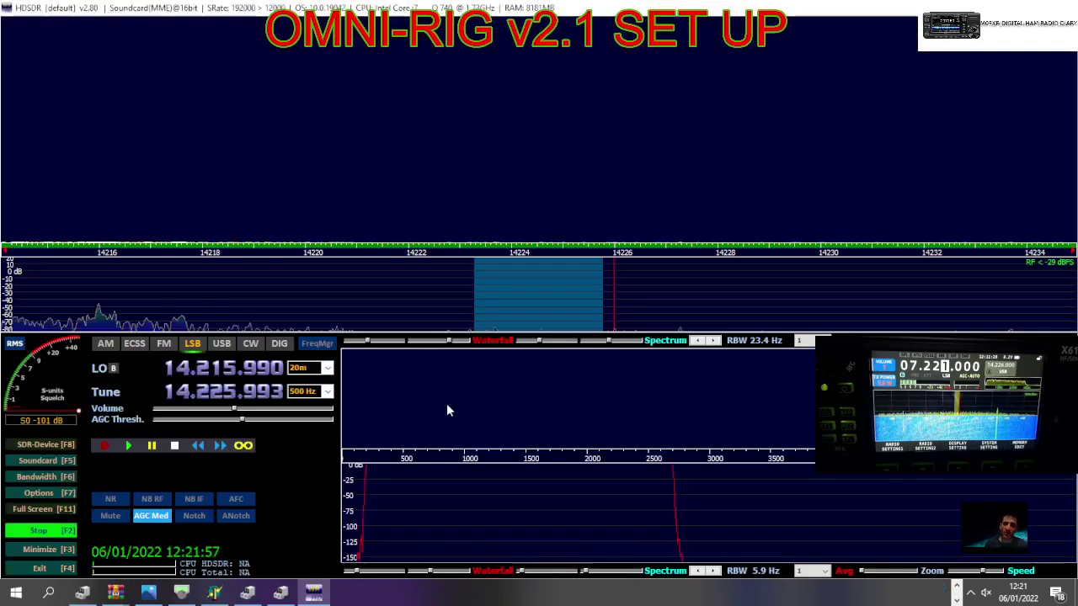
# Step: Check the CAT to Radio (Omni-Rig) sync options, and look over the RX input and output devices in the sound card selection
pyautogui.click(39, 493)
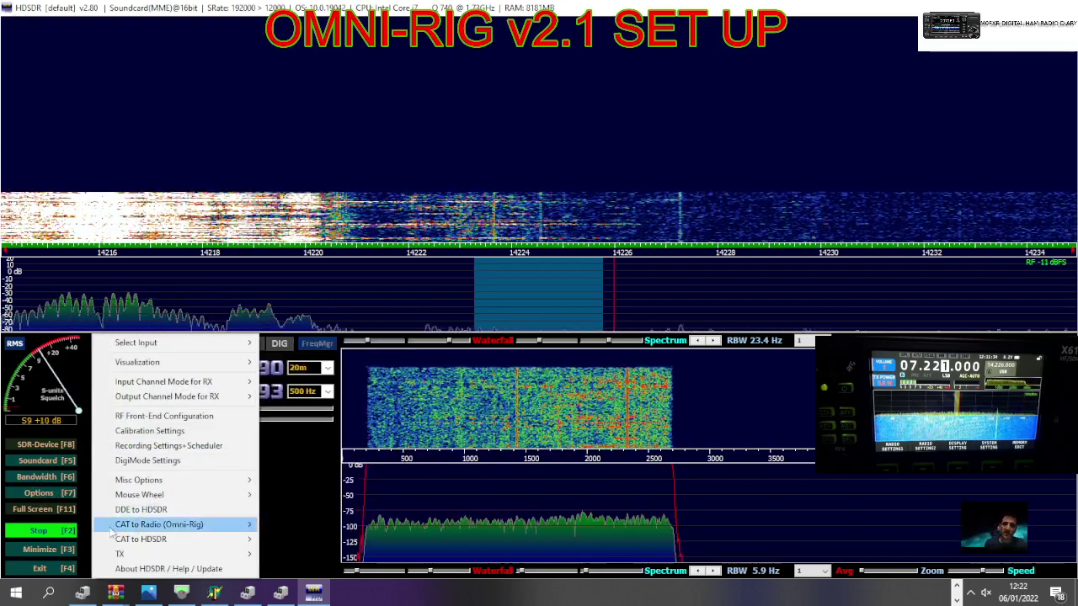
pyautogui.moveTo(118, 524)
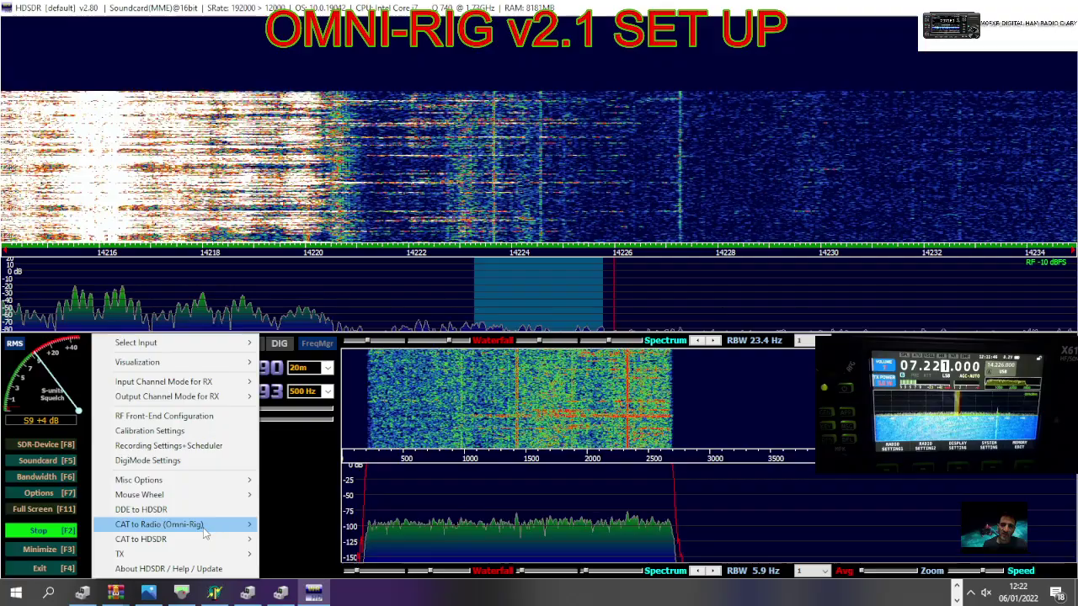
pyautogui.moveTo(207, 526)
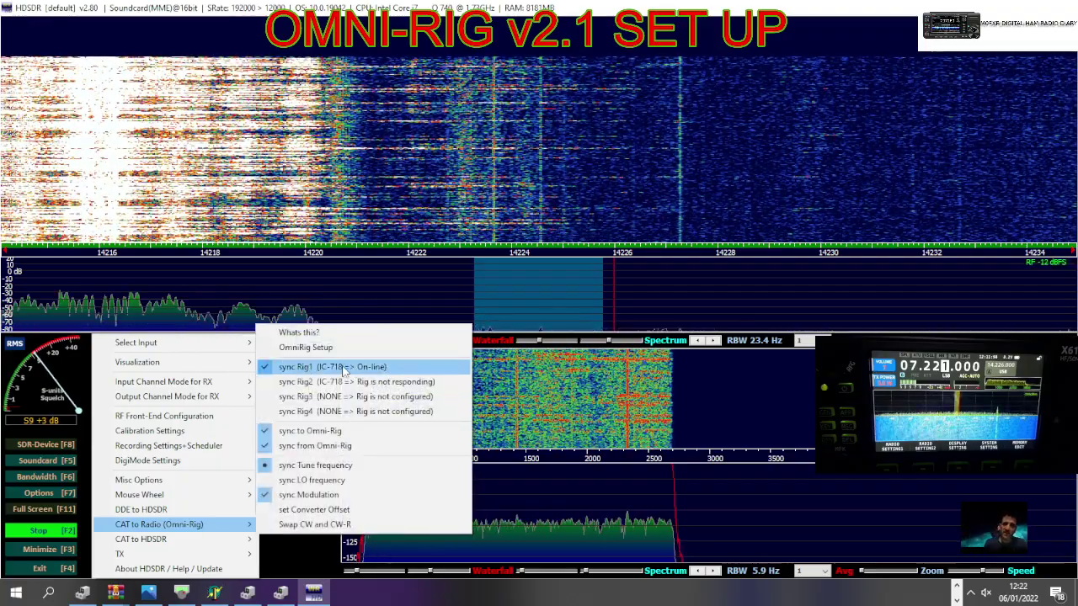
pyautogui.click(732, 380)
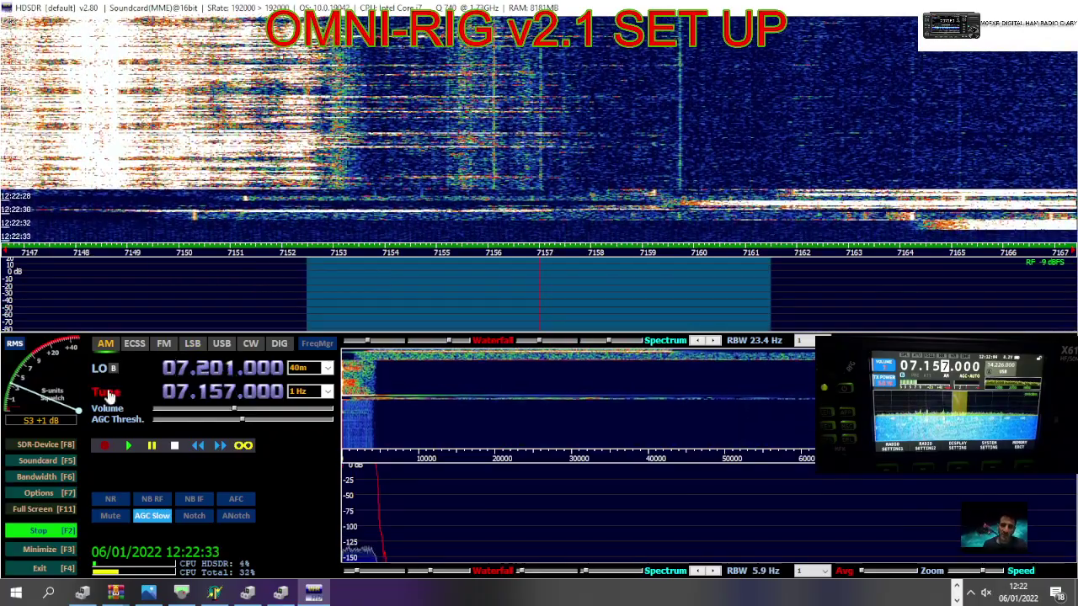
pyautogui.click(41, 462)
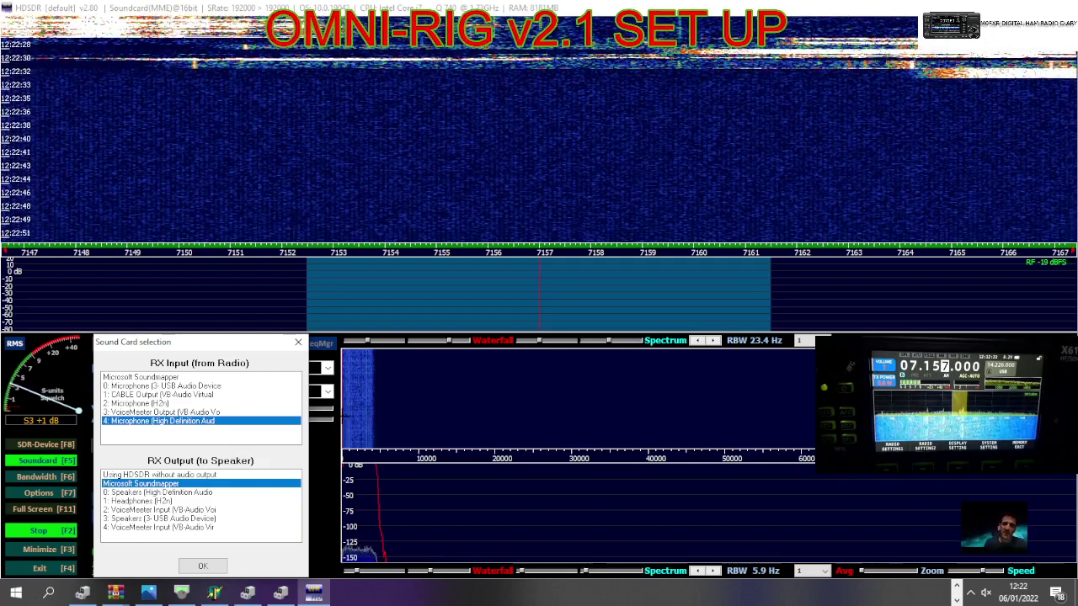
pyautogui.click(299, 343)
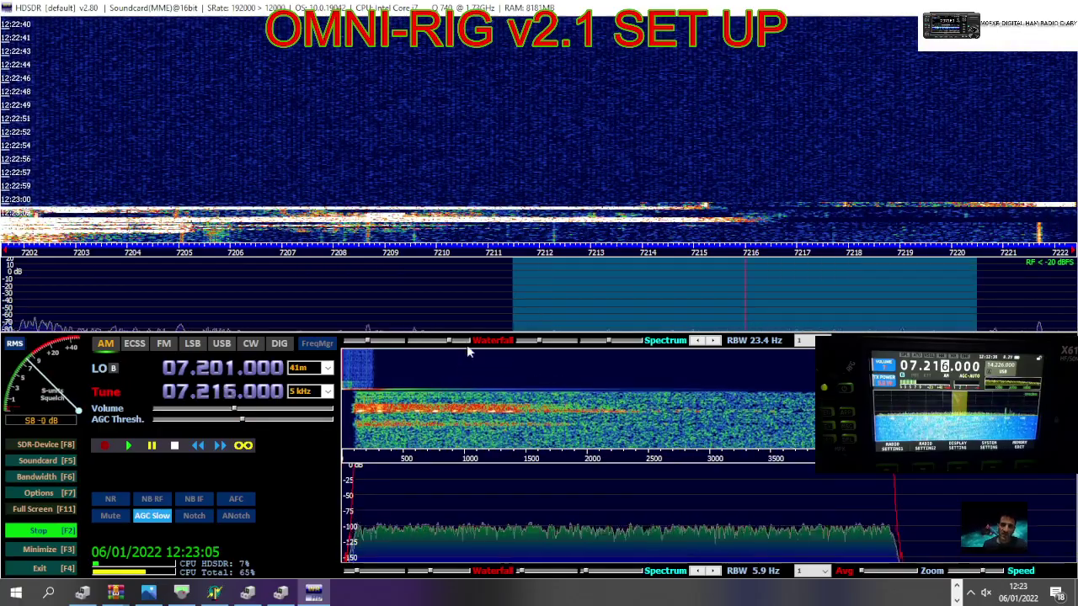
# Step: Raise the upper waterfall's second level slider and both spectrum level sliders slightly in HDSDR
pyautogui.moveTo(450, 341); pyautogui.dragTo(467, 341)
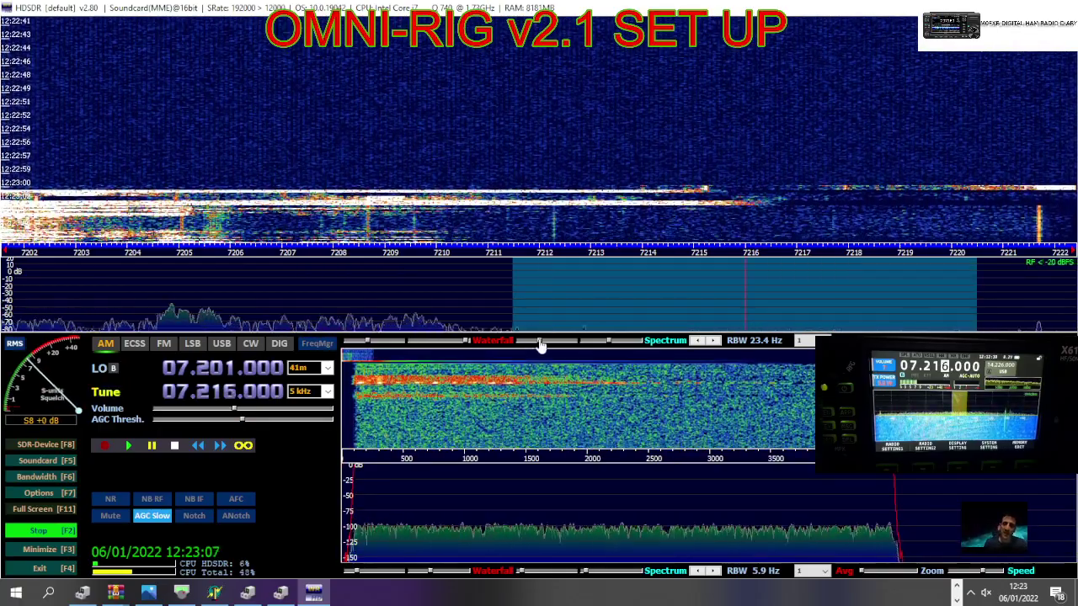
pyautogui.moveTo(541, 345); pyautogui.dragTo(552, 348)
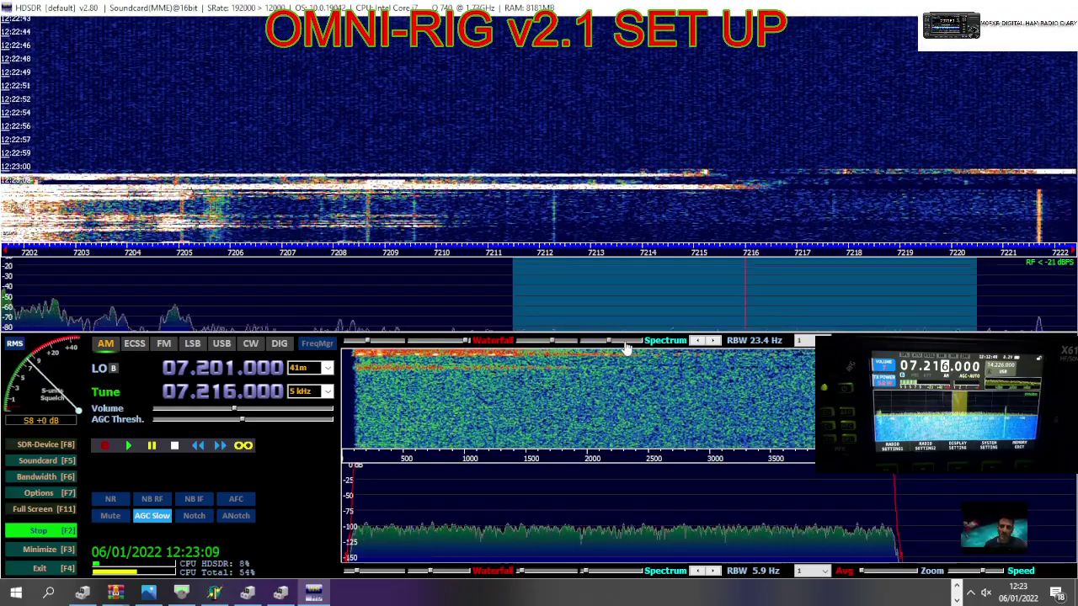
pyautogui.moveTo(647, 340); pyautogui.dragTo(623, 341)
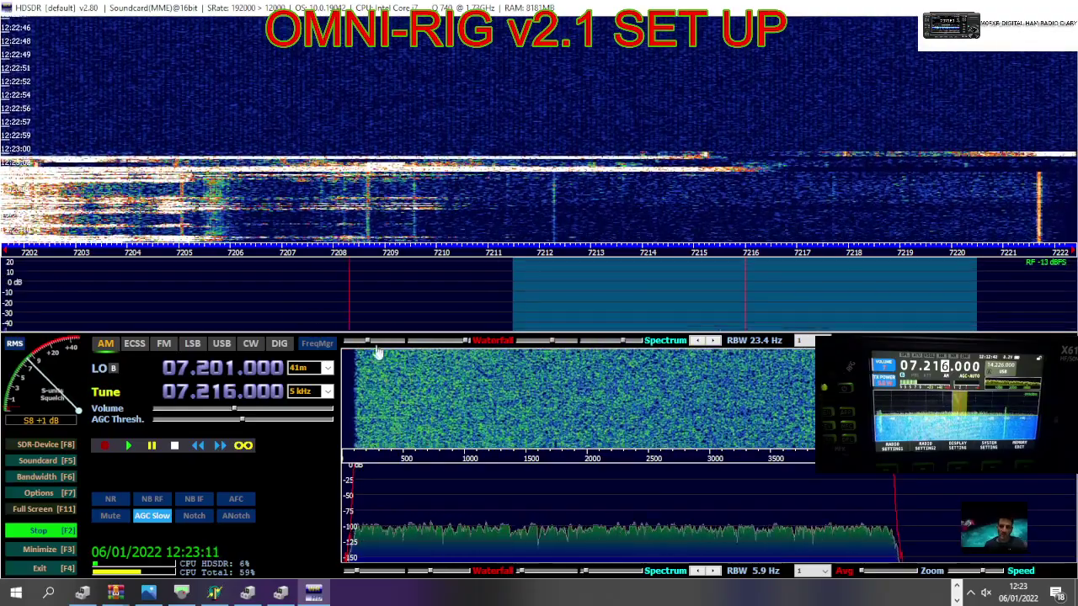